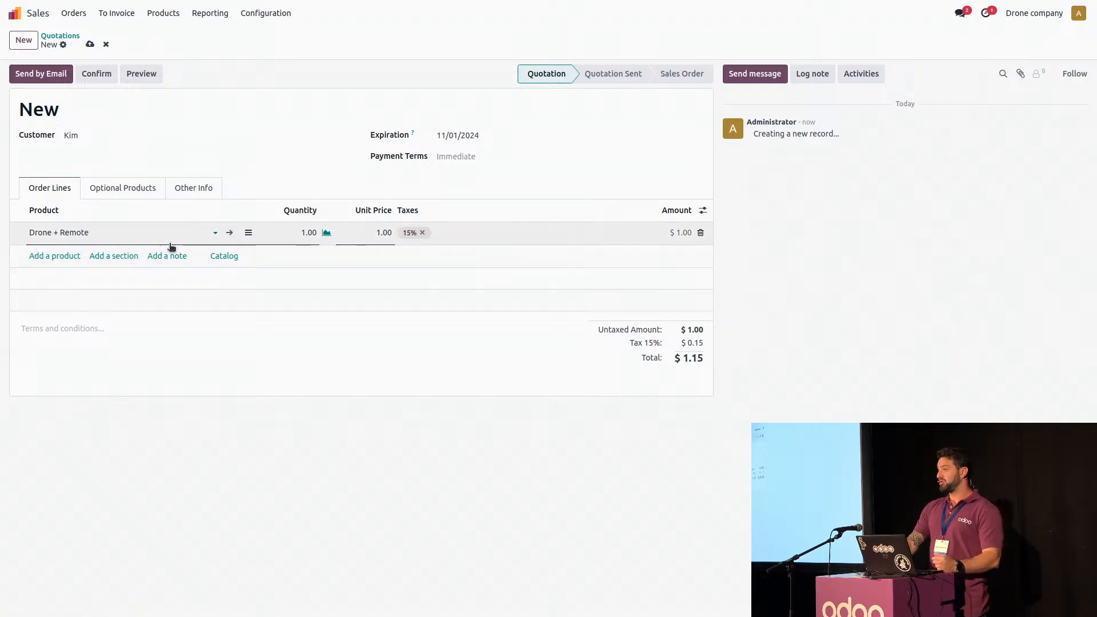
# Set the quotation's delivery date to 10/09/2024 13:00:00 and confirm the quotation as a sales order
pyautogui.click(184, 192)
pyautogui.click(142, 520)
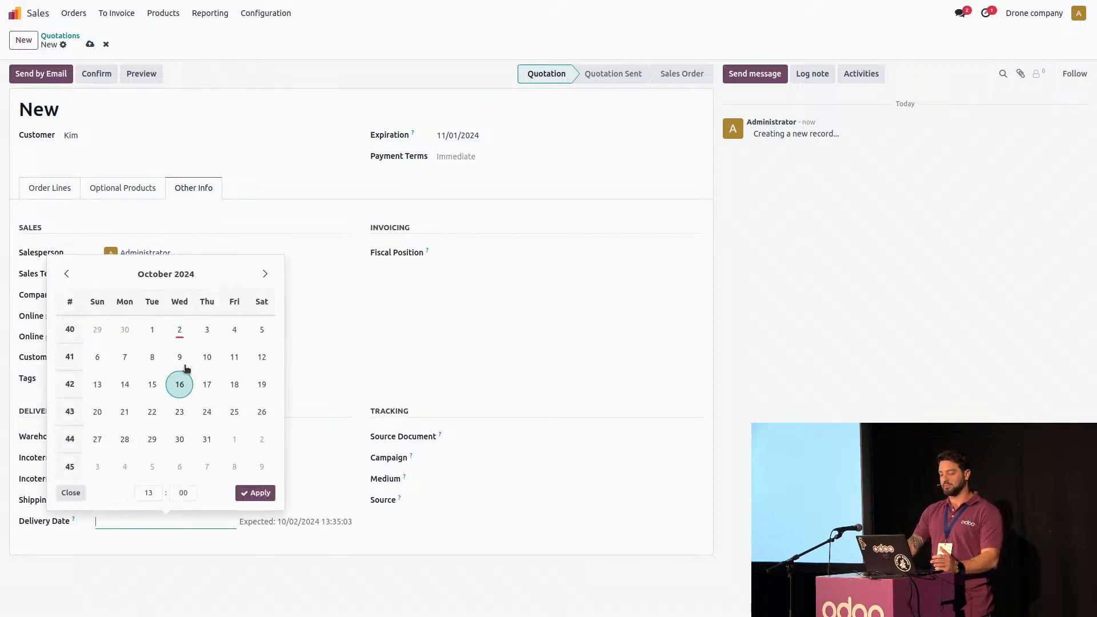
pyautogui.click(180, 357)
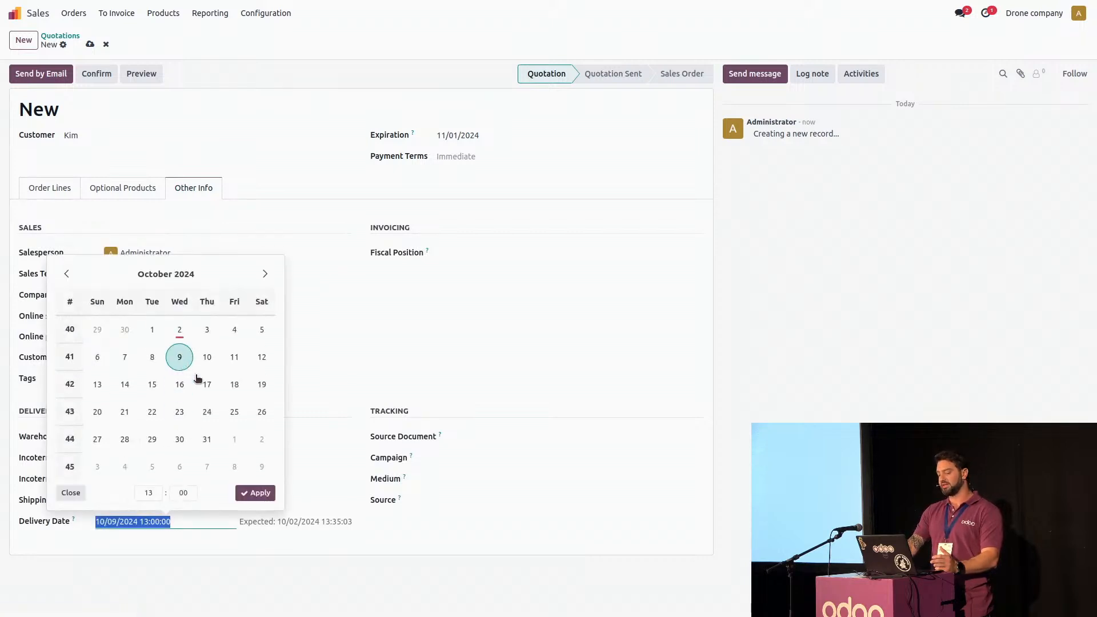
pyautogui.click(252, 493)
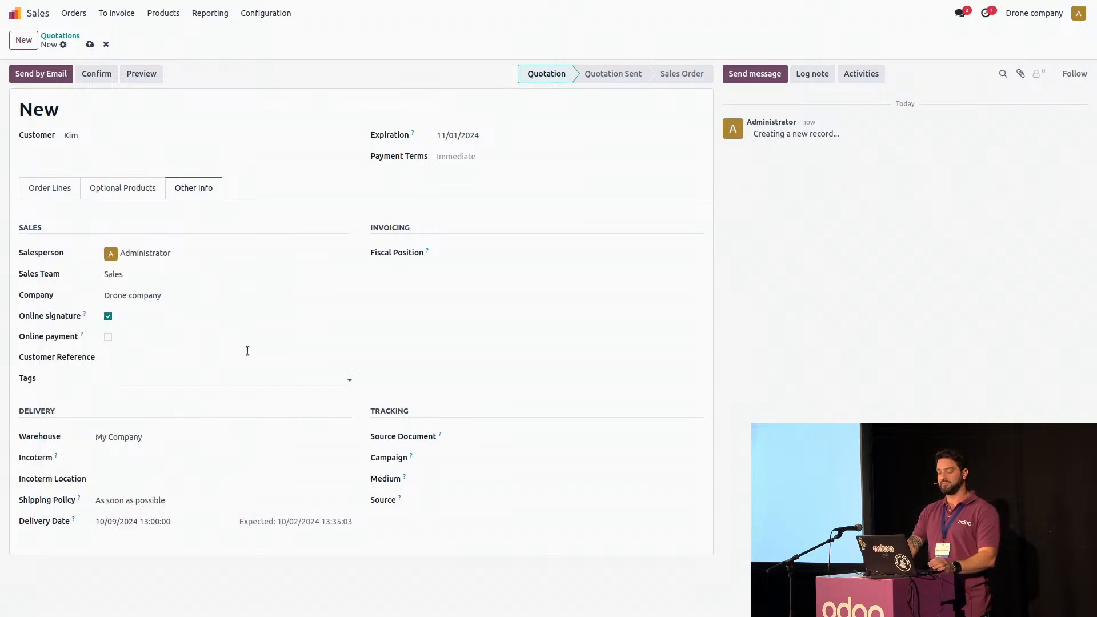
pyautogui.click(97, 74)
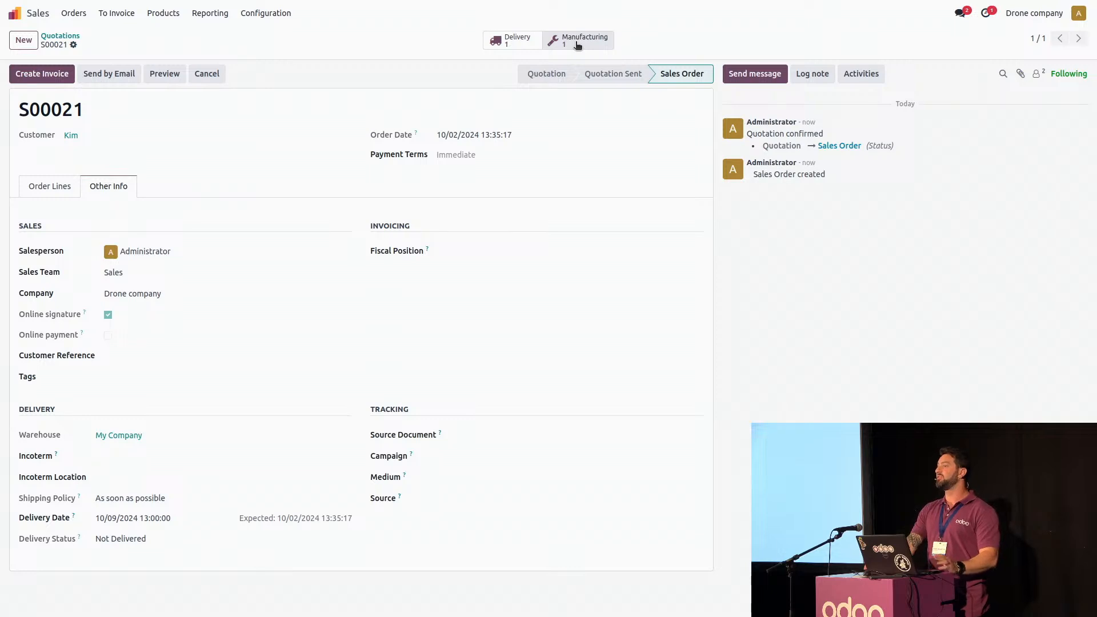
# Examine the linked manufacturing order's overview, expanding the Drone and Remote component levels down to the purchase of the propellers
pyautogui.click(578, 45)
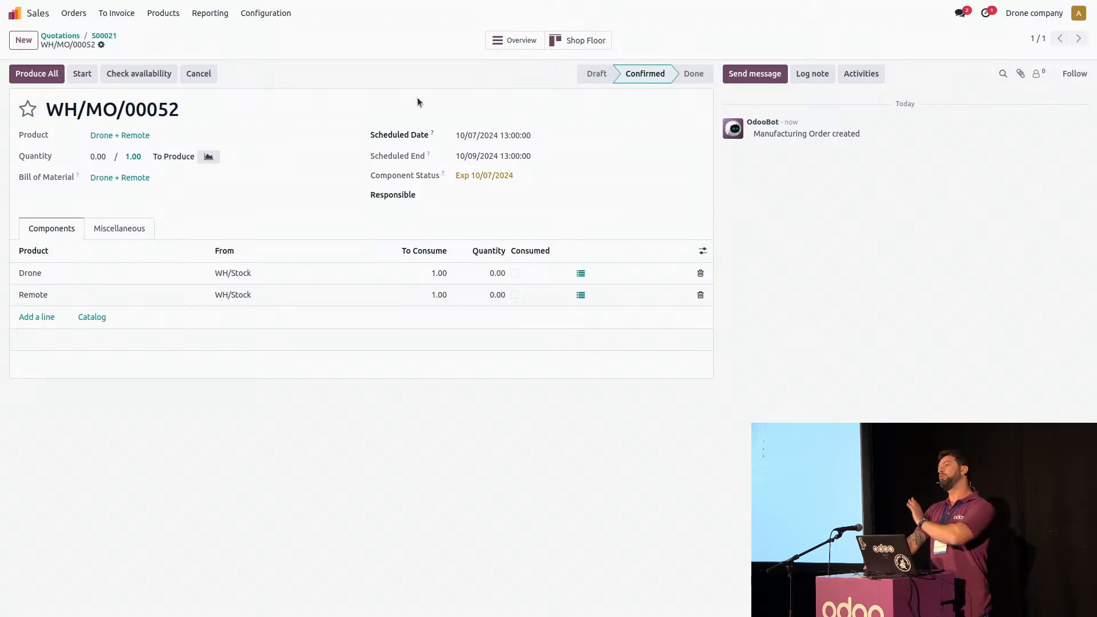
pyautogui.click(512, 37)
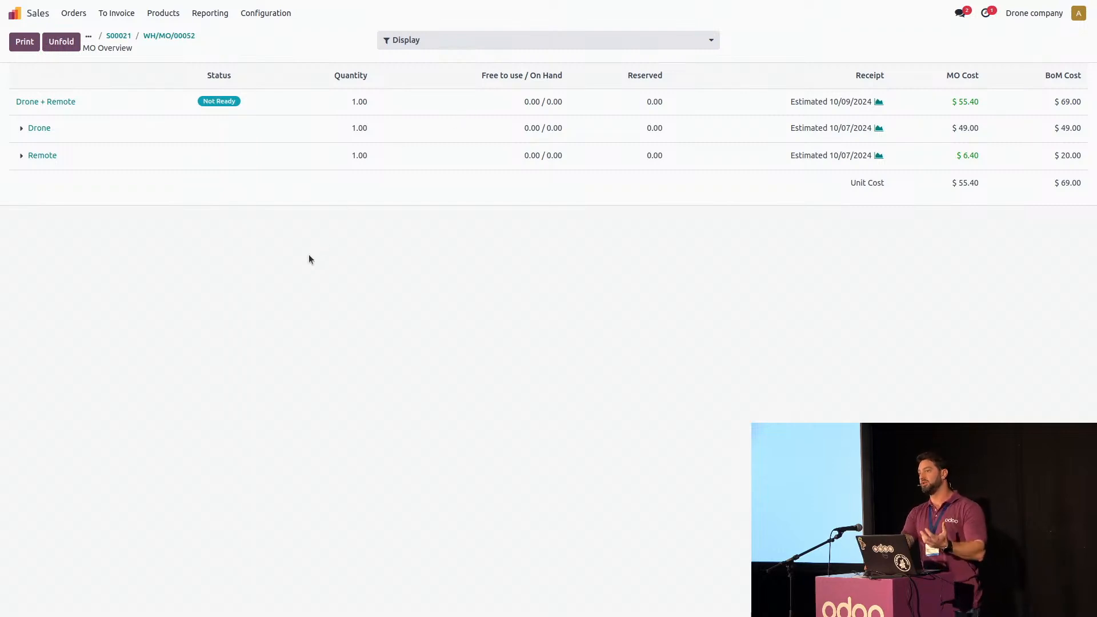
pyautogui.click(21, 128)
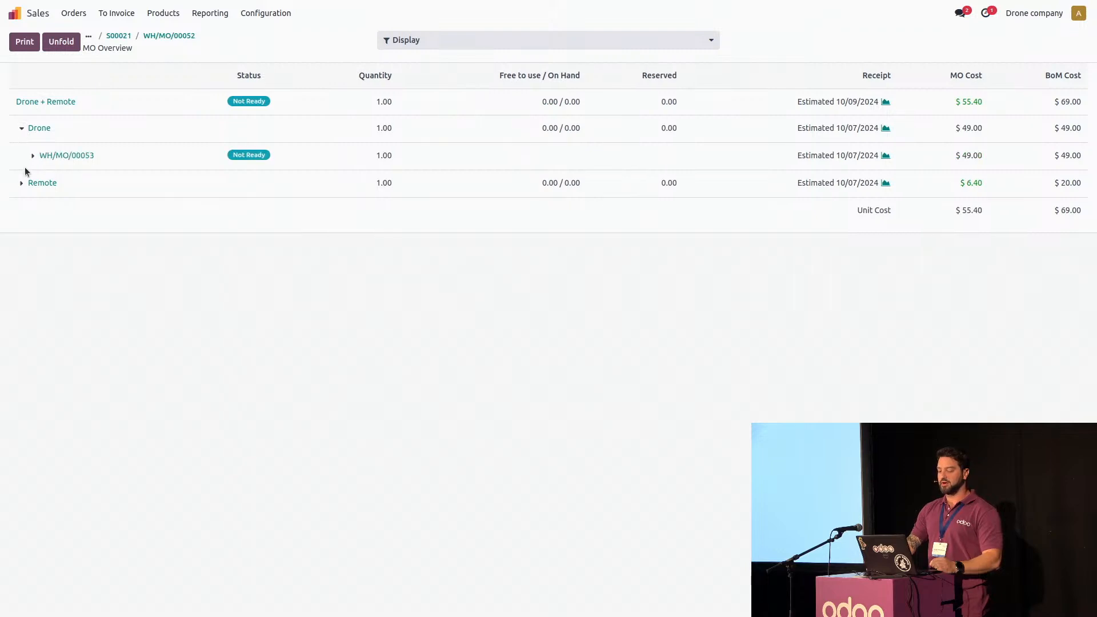
pyautogui.click(21, 183)
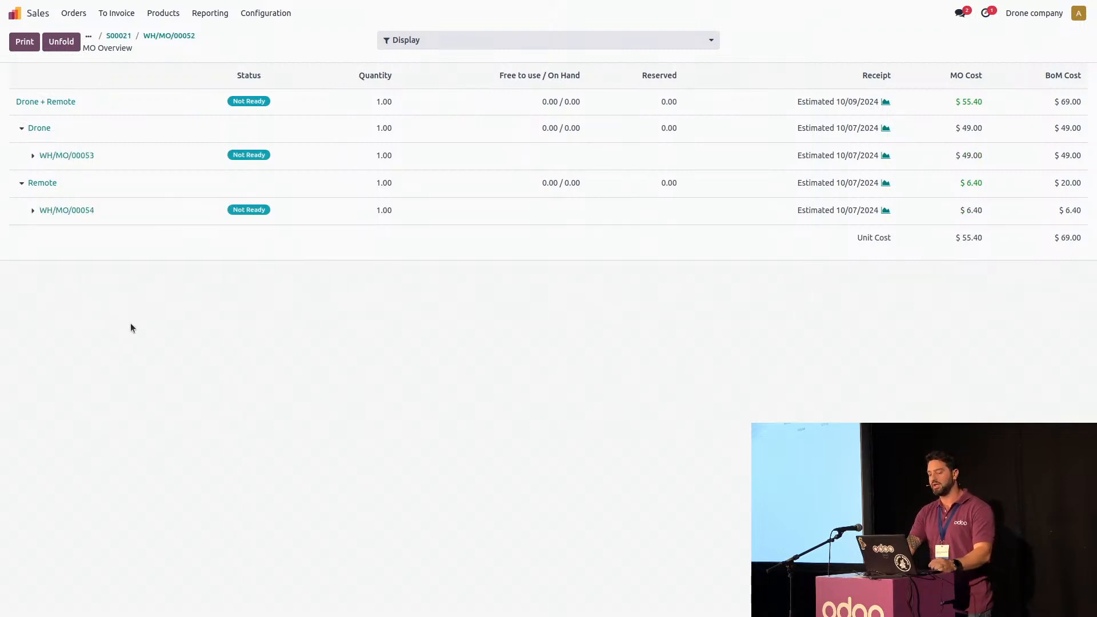
pyautogui.click(33, 211)
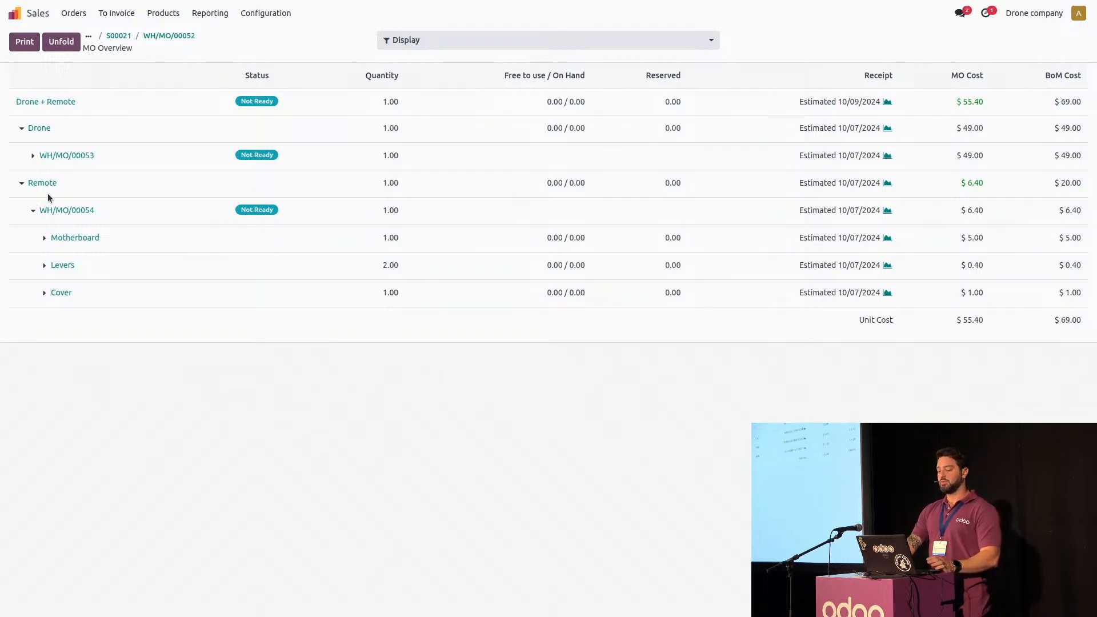
pyautogui.click(33, 155)
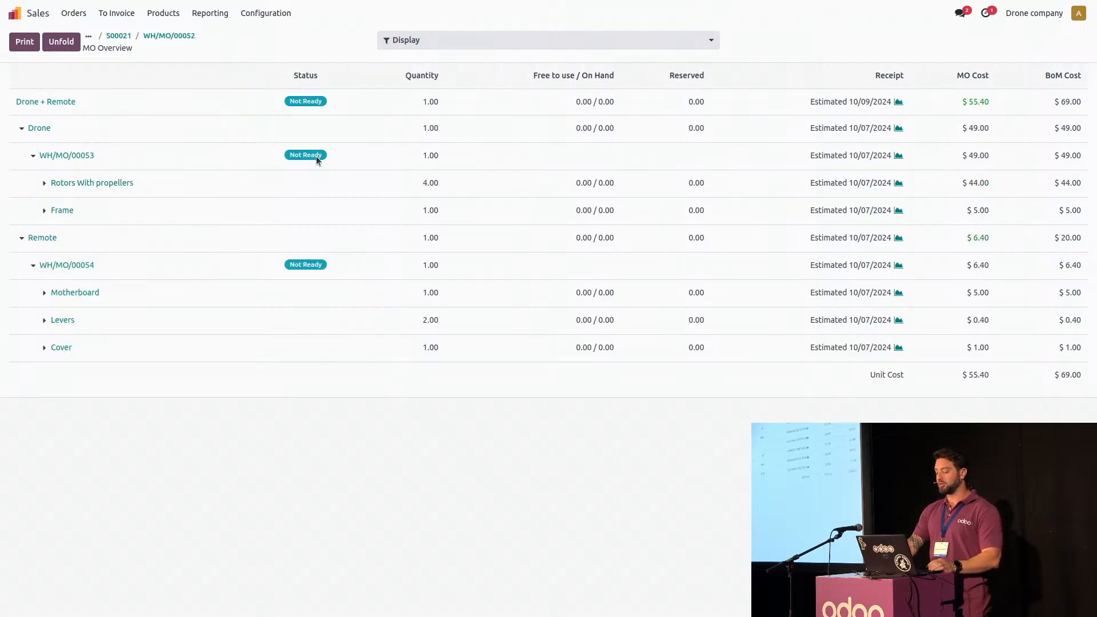
pyautogui.click(45, 183)
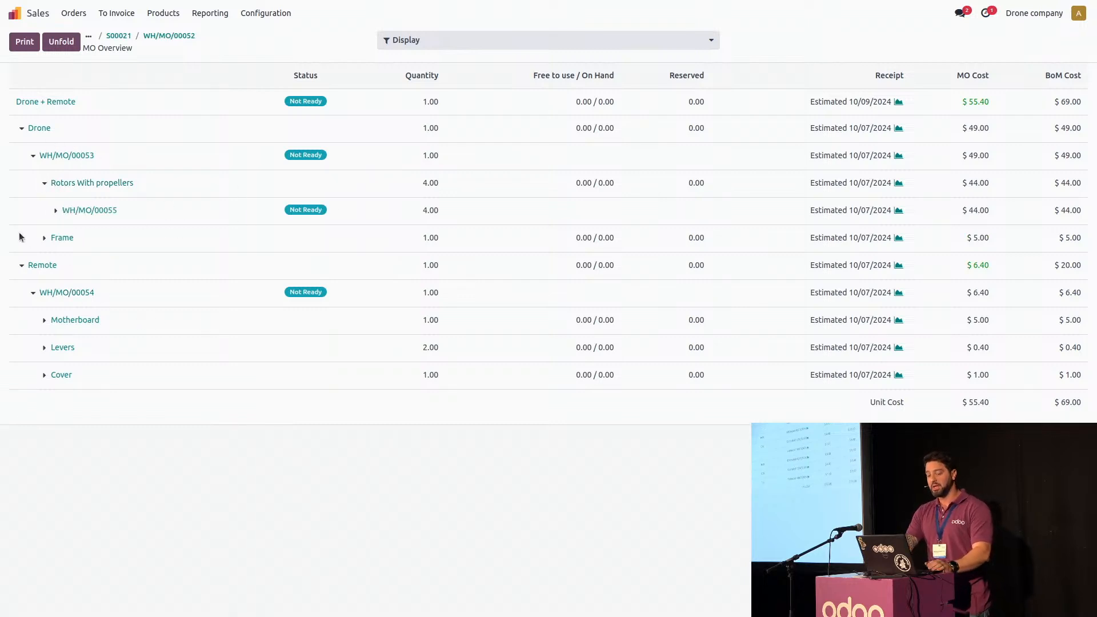
pyautogui.click(57, 213)
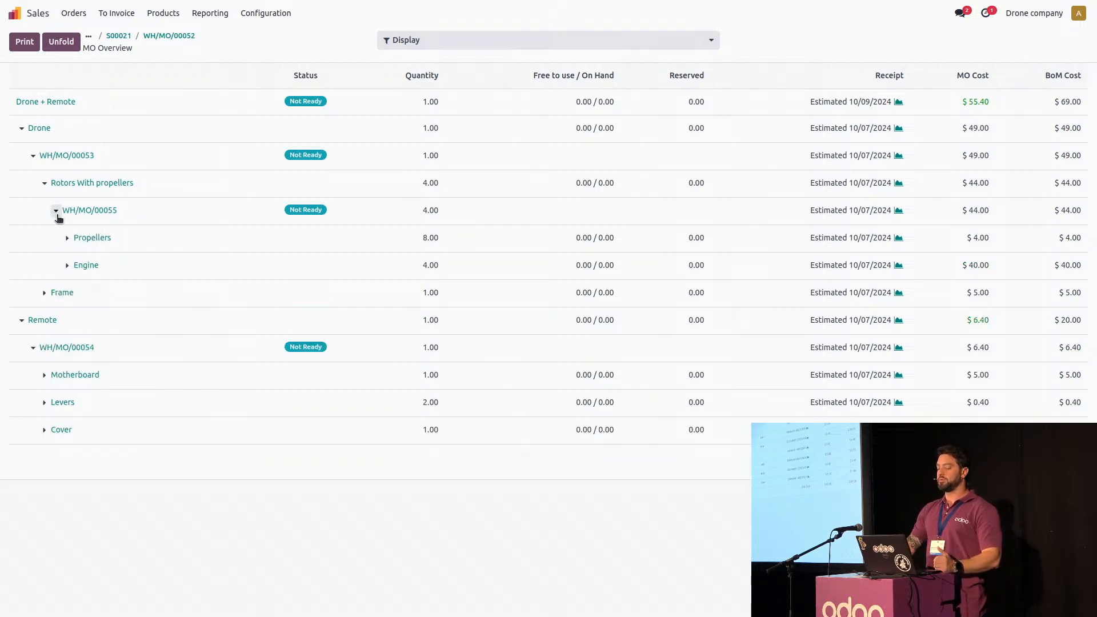
pyautogui.click(66, 238)
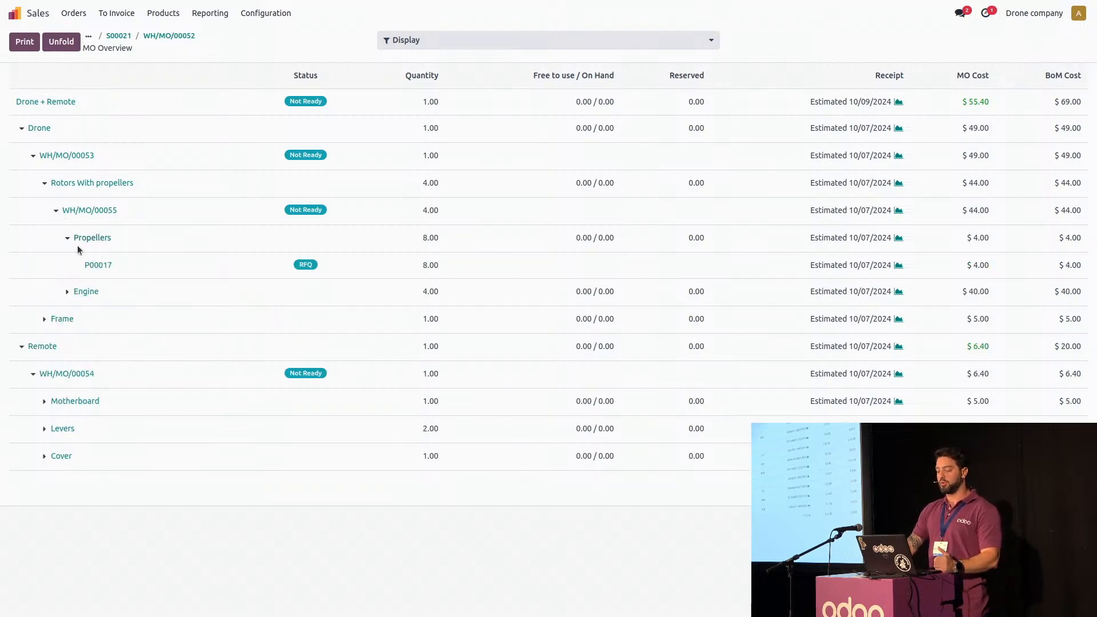
# Confirm the propellers' request for quotation as a purchase order and validate its receipt for all the components
pyautogui.click(102, 268)
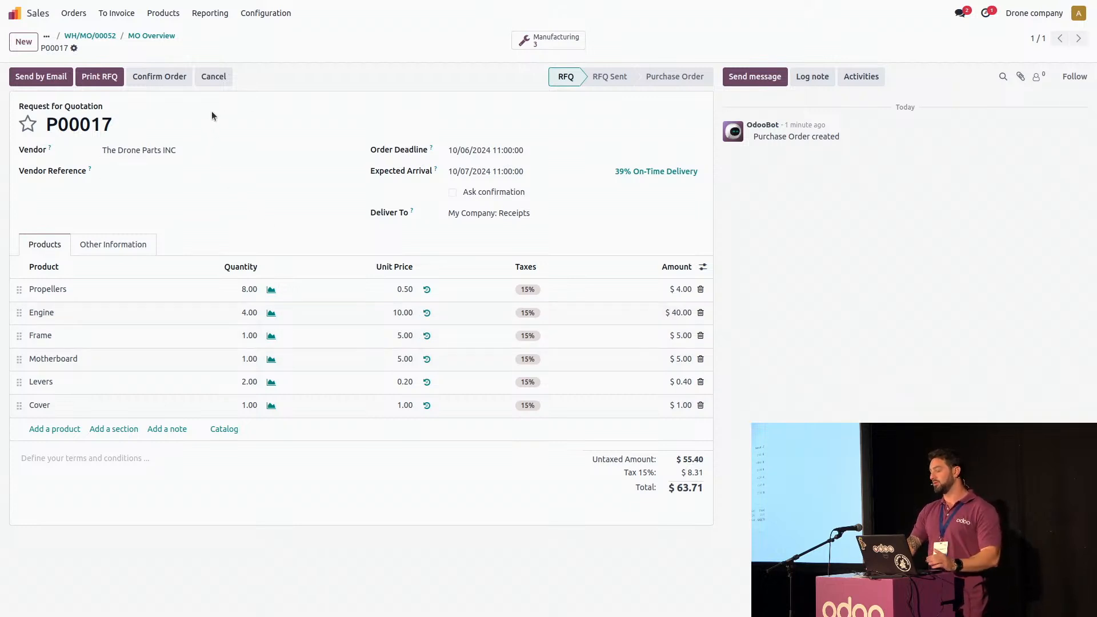
pyautogui.click(166, 77)
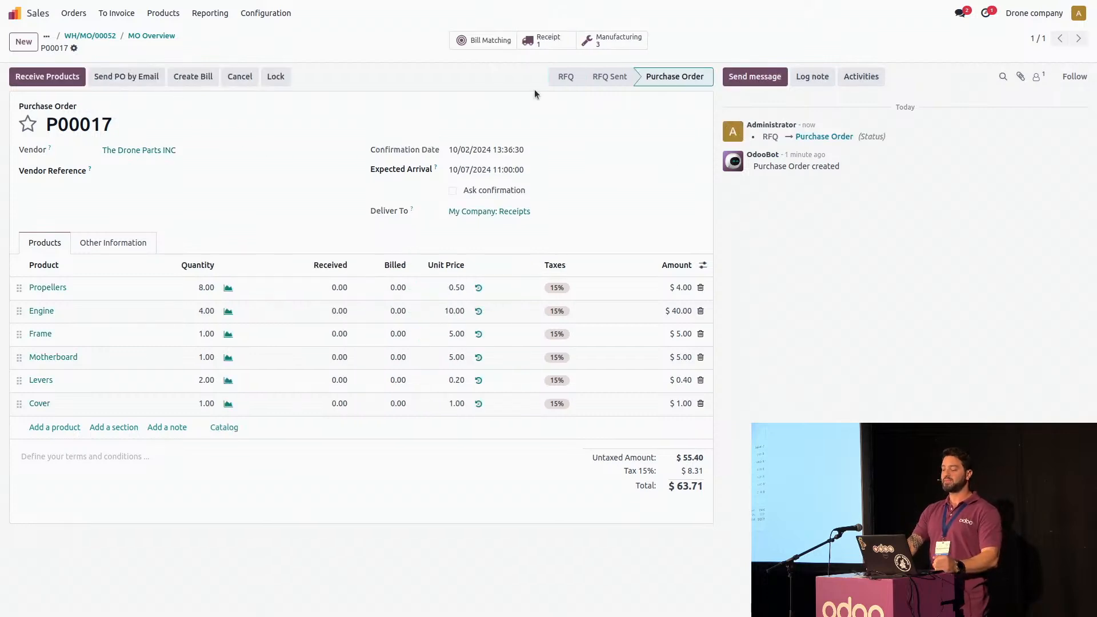
pyautogui.click(540, 49)
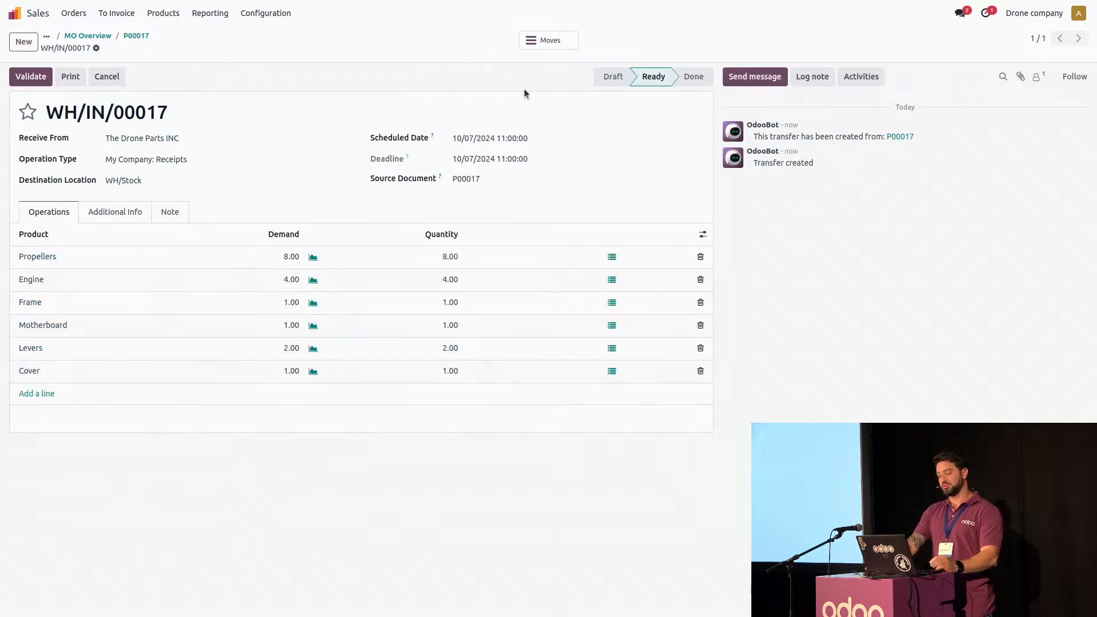
pyautogui.click(31, 78)
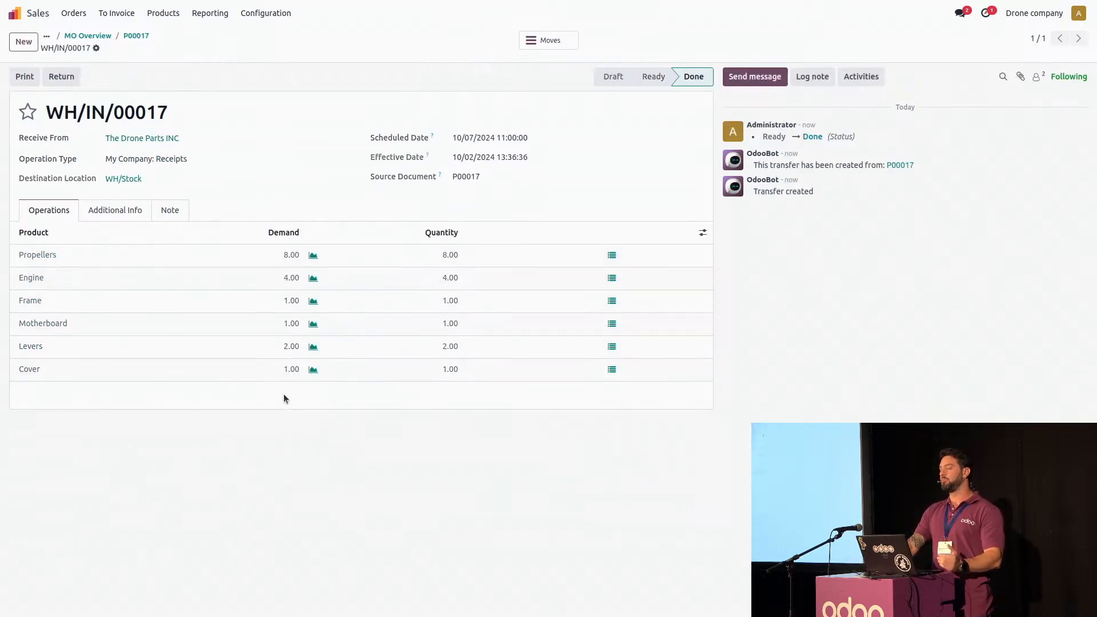
# From the MO overview, open the manufacturing order for Rotors With propellers and produce its full quantity
pyautogui.click(71, 39)
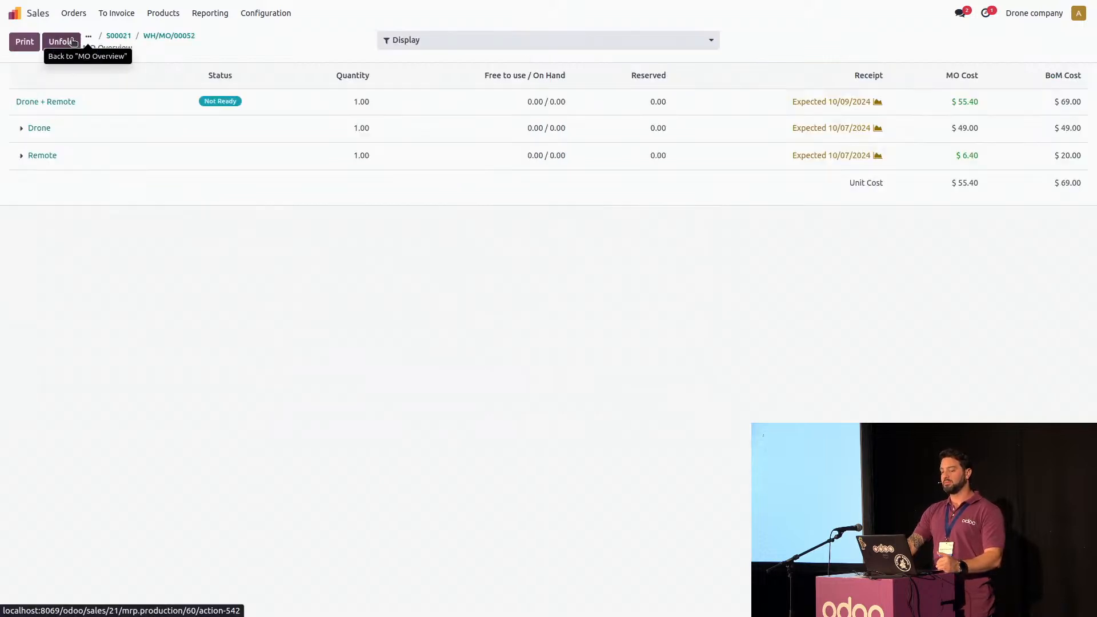
pyautogui.click(22, 128)
pyautogui.click(33, 155)
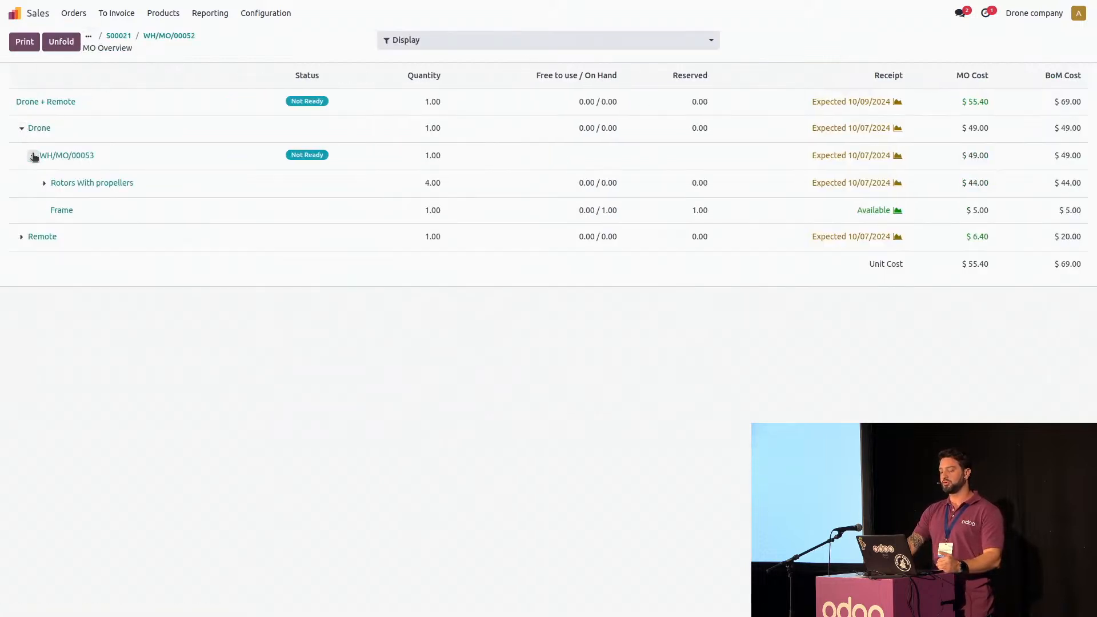
pyautogui.click(44, 183)
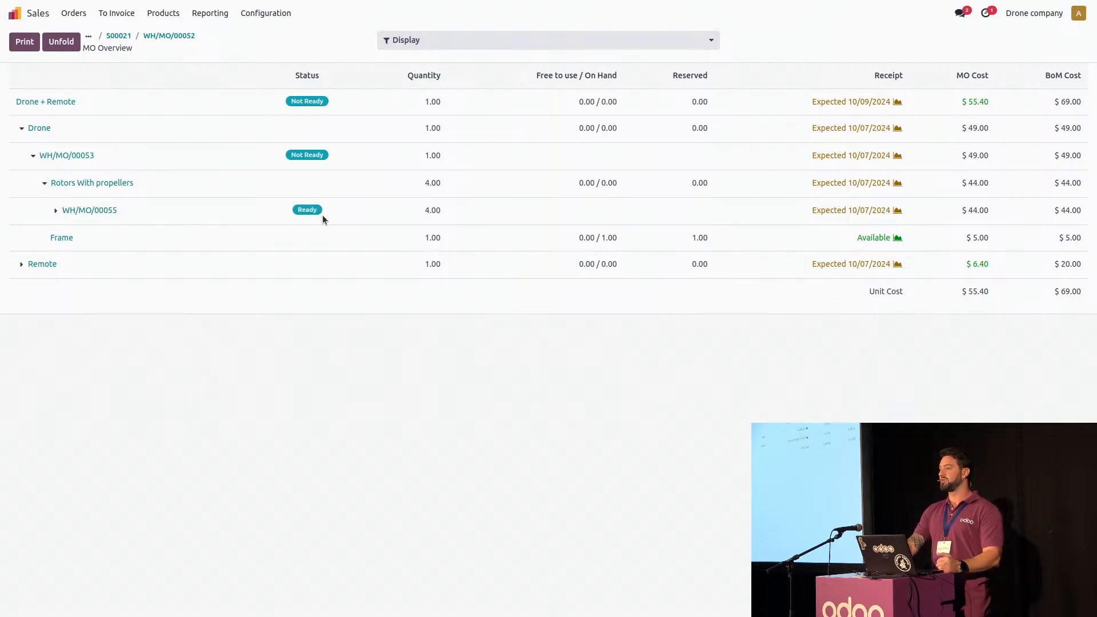
pyautogui.click(21, 264)
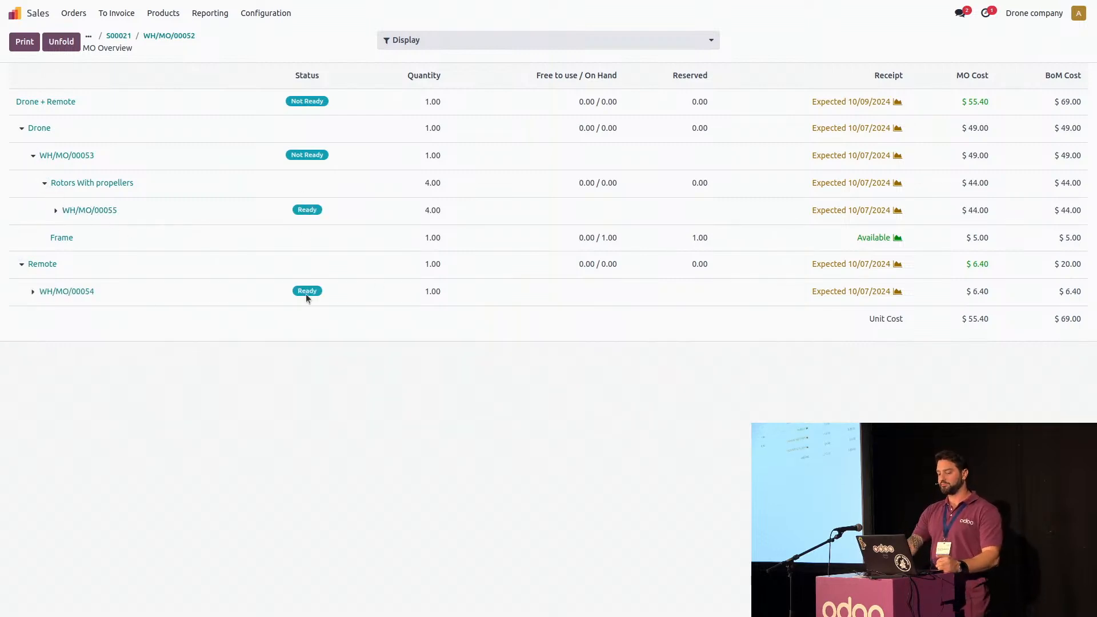
pyautogui.click(89, 211)
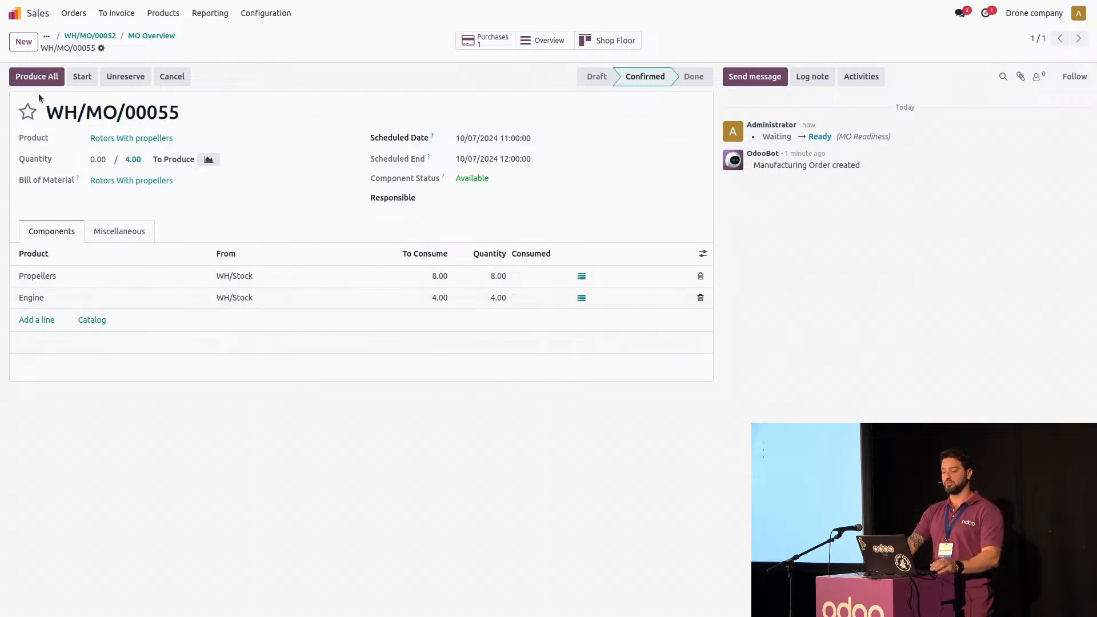
pyautogui.click(30, 78)
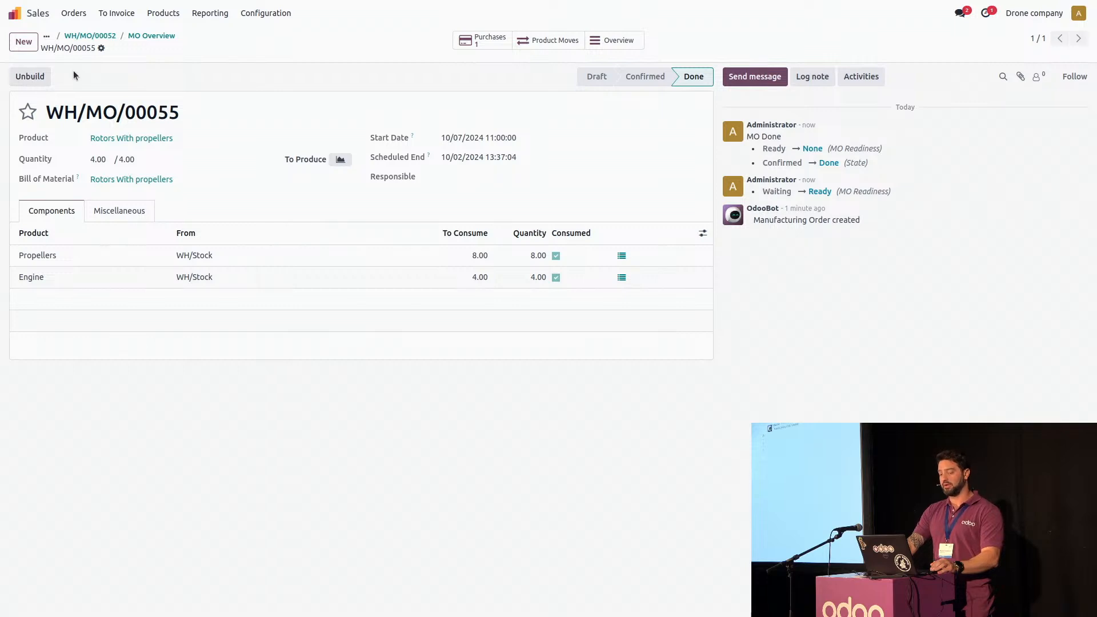
# Produce the full quantity of the Drone's manufacturing order and return to the MO overview
pyautogui.click(138, 36)
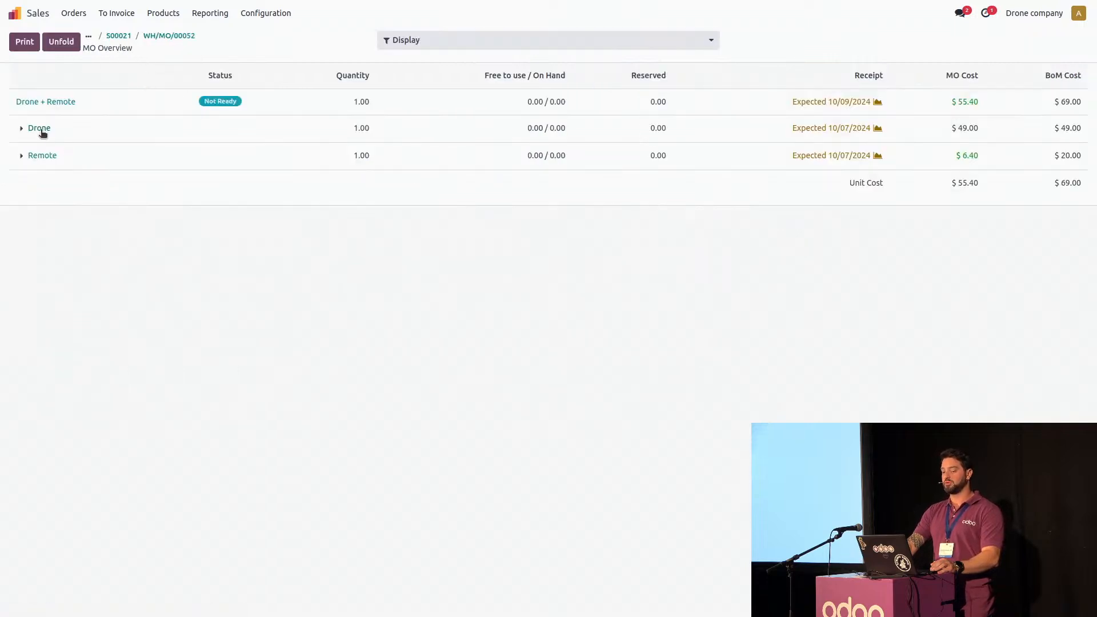
pyautogui.click(22, 129)
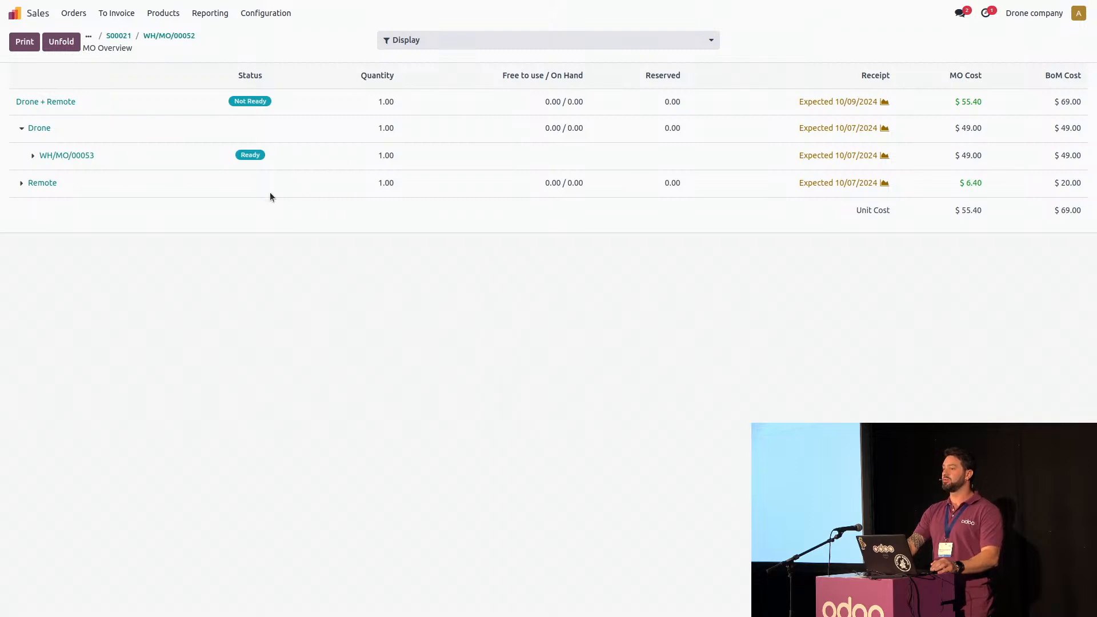
pyautogui.click(33, 155)
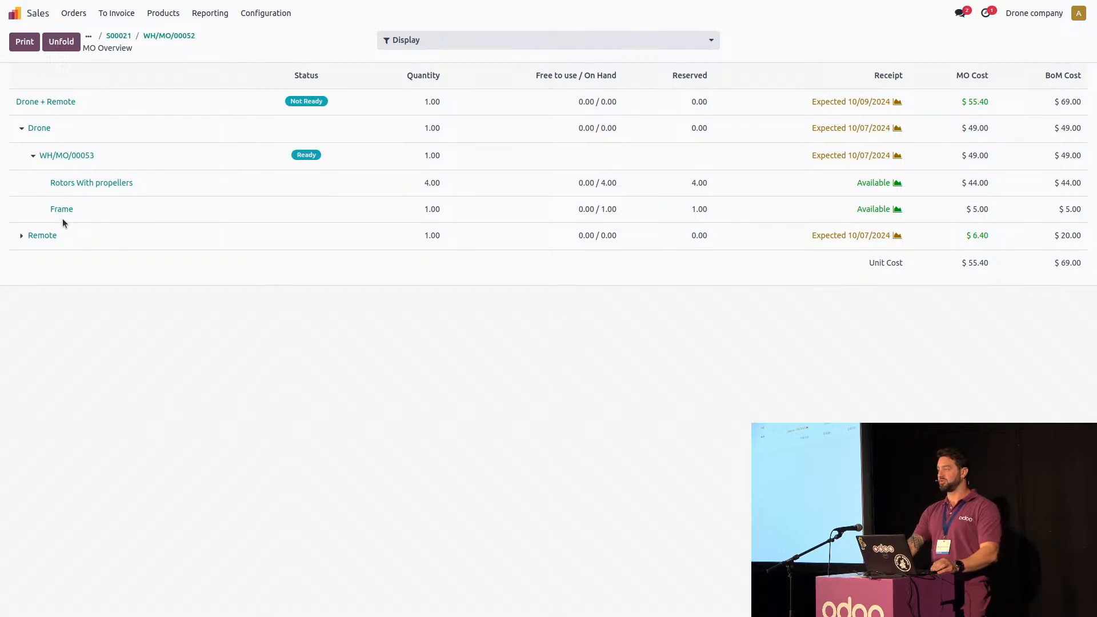
pyautogui.click(73, 161)
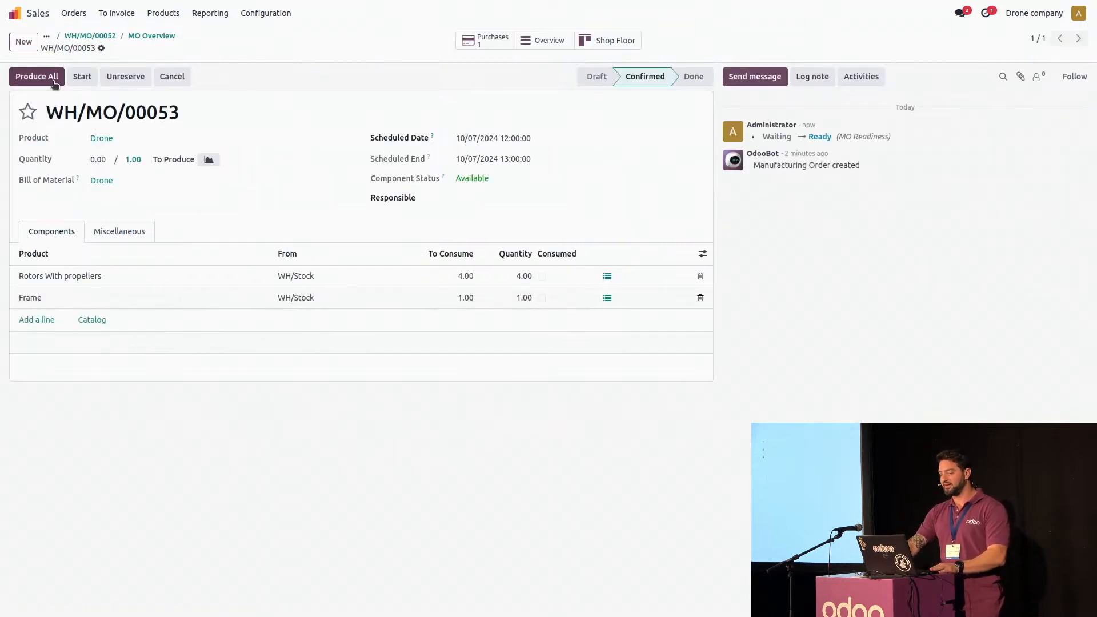
pyautogui.click(36, 77)
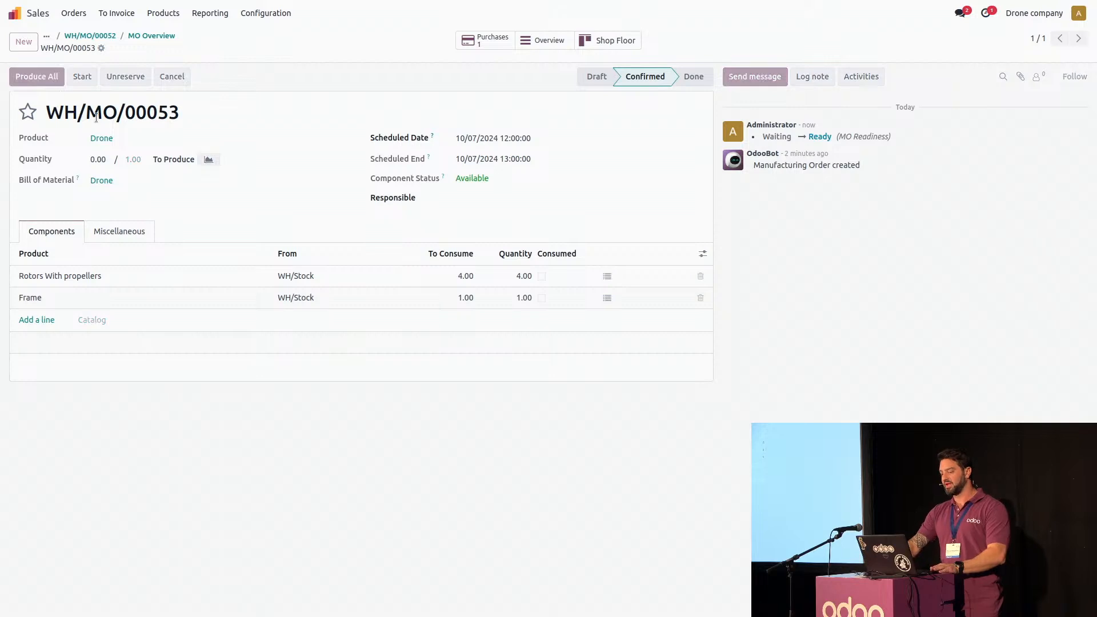
pyautogui.click(142, 40)
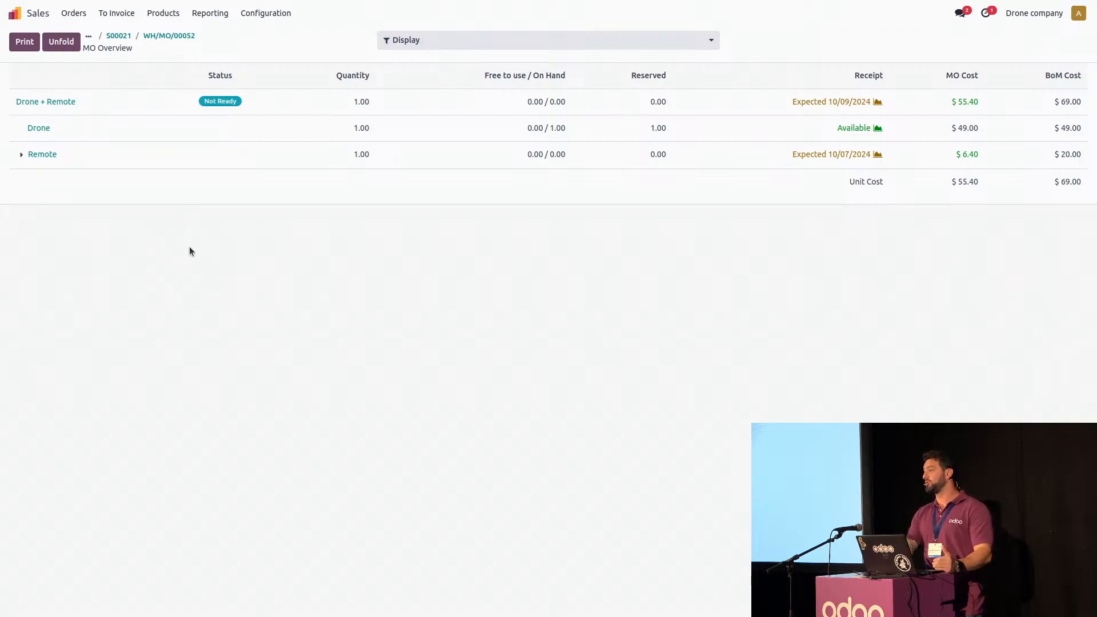
# Create a new sales quotation and fill in the customer's name
pyautogui.click(74, 13)
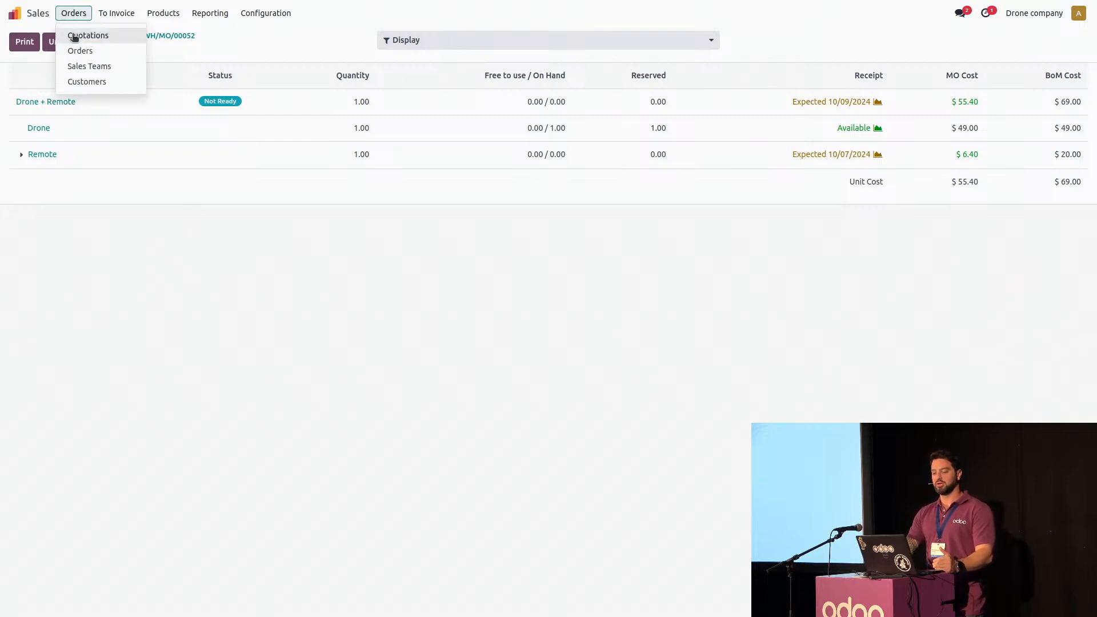
pyautogui.click(74, 35)
pyautogui.click(21, 40)
pyautogui.click(117, 133)
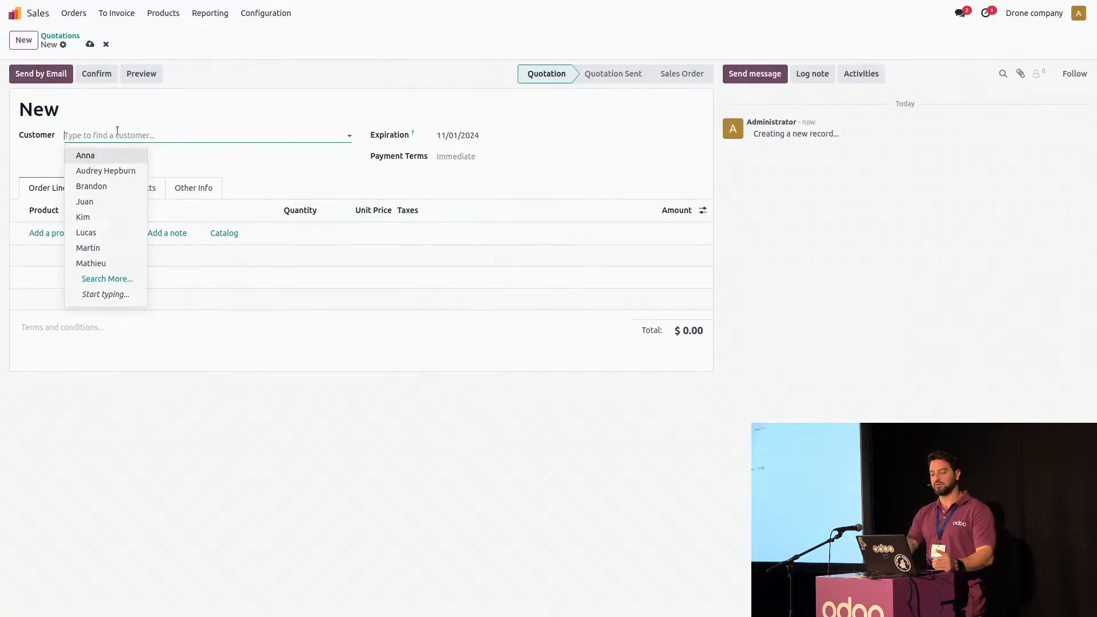
pyautogui.write('Steph')
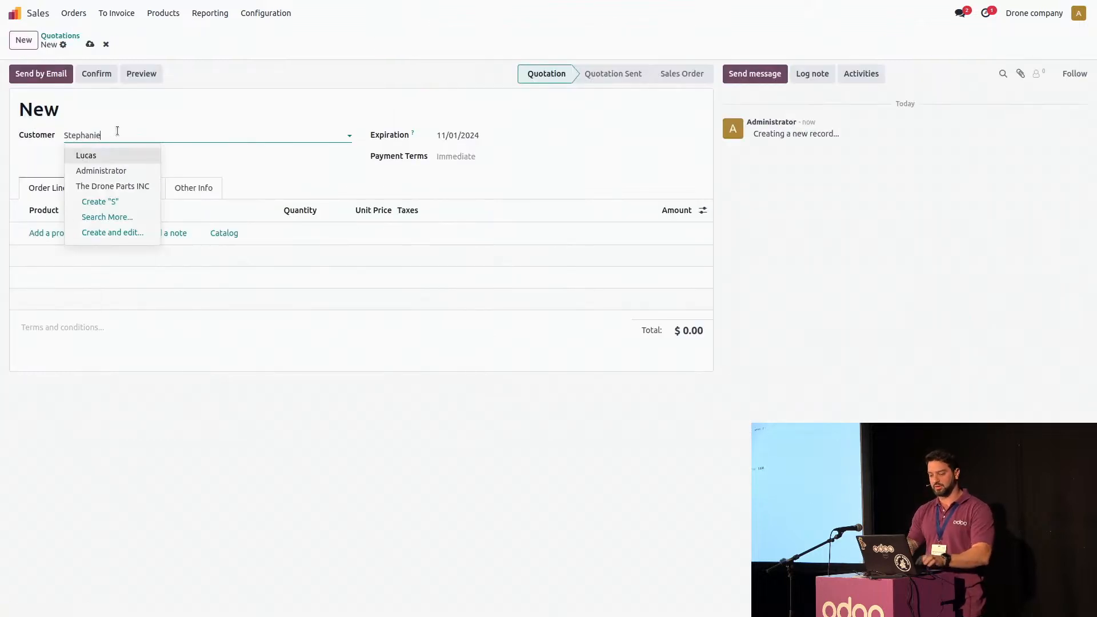
pyautogui.write('anie')
pyautogui.click(118, 153)
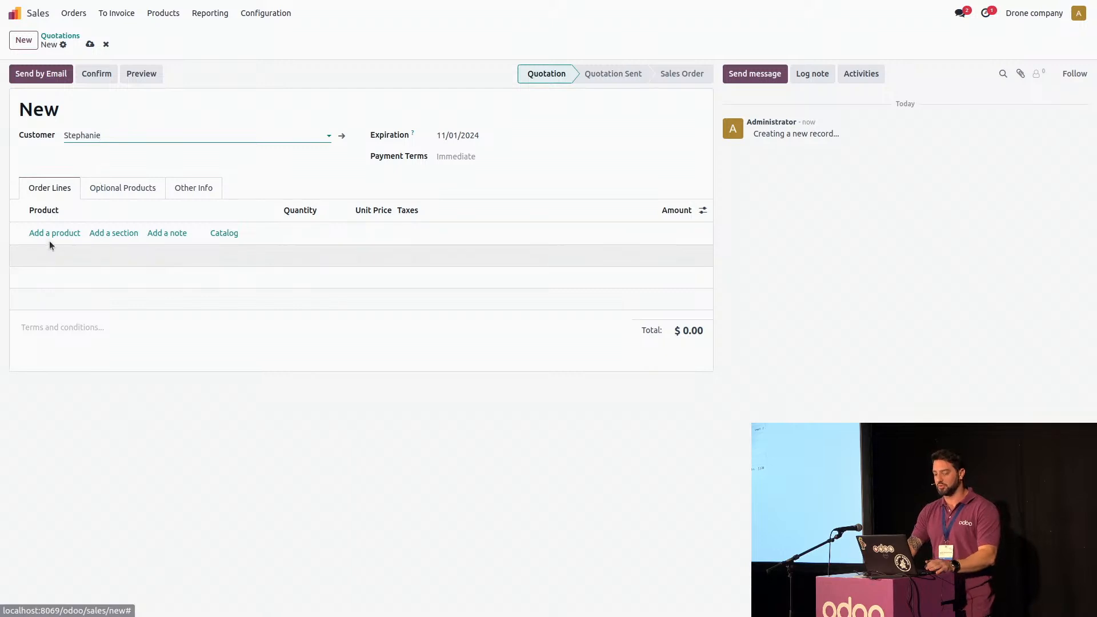
# Add the Drone + Remote product to the order lines and confirm the quotation
pyautogui.rightClick(48, 235)
pyautogui.click(51, 233)
pyautogui.click(57, 233)
pyautogui.click(69, 249)
pyautogui.click(101, 75)
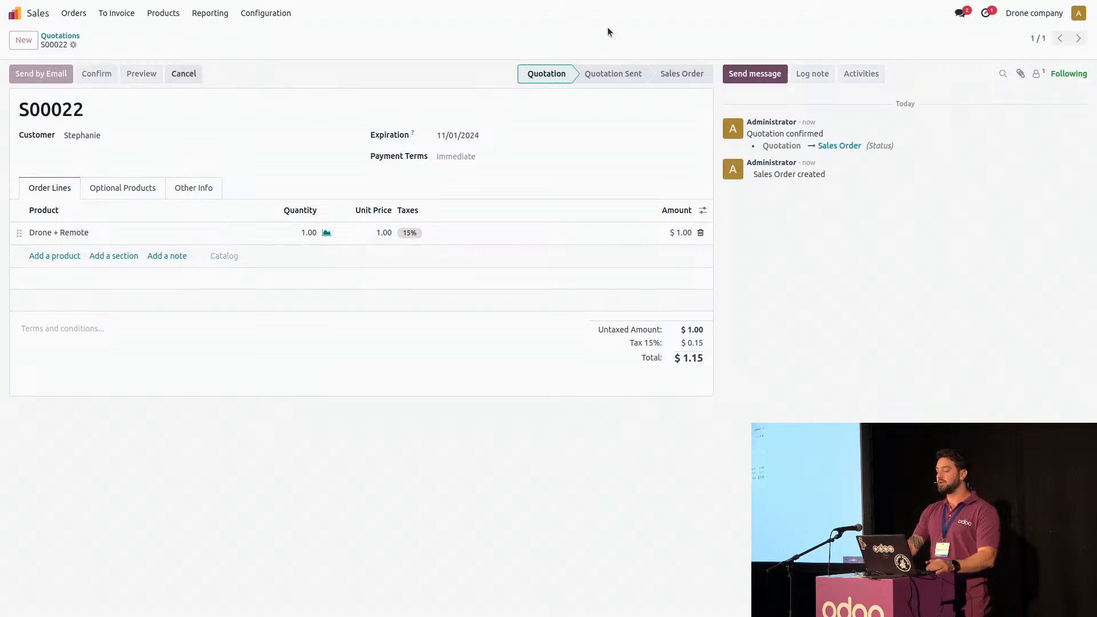
# Open the new sales order's manufacturing order and examine its MO overview, expanding Drone and Rotors With propellers down to the Propellers' supply
pyautogui.click(578, 41)
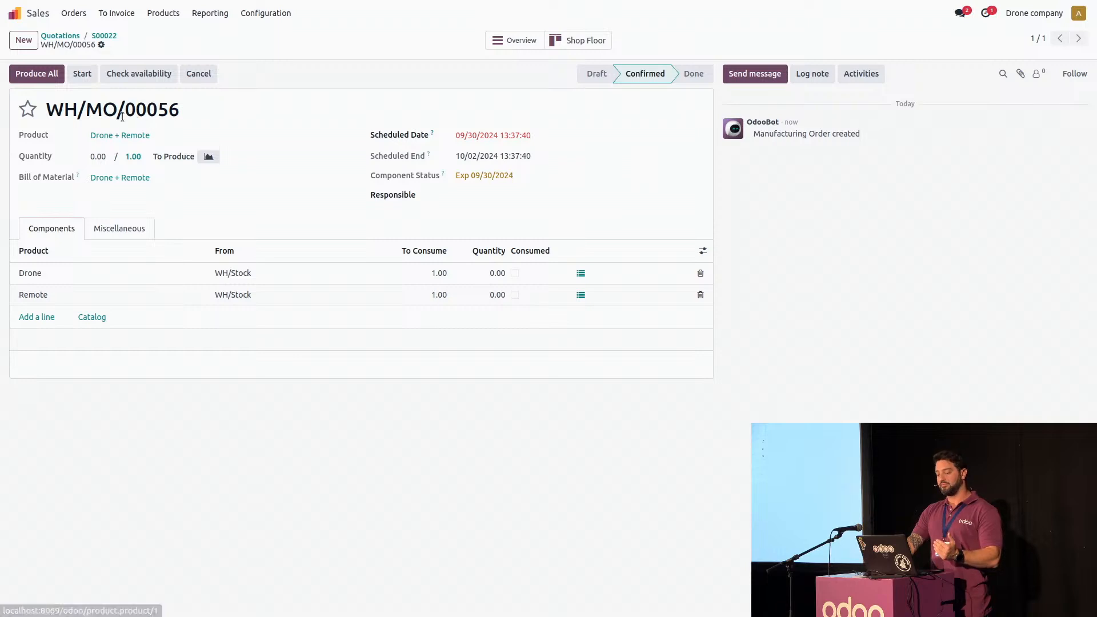
pyautogui.click(505, 43)
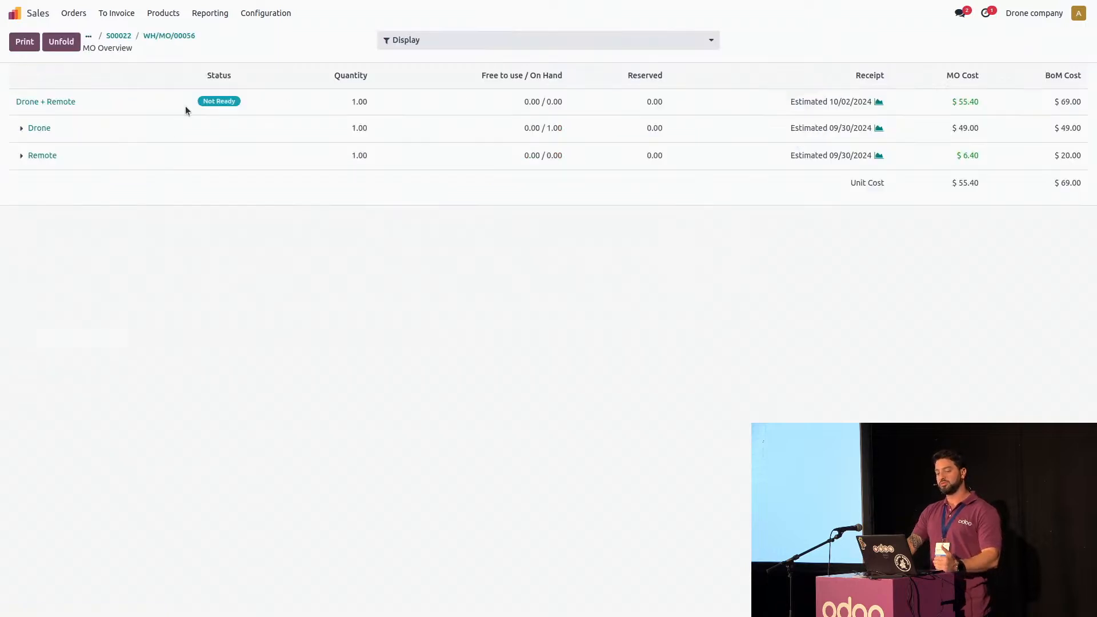
pyautogui.click(22, 128)
pyautogui.click(33, 154)
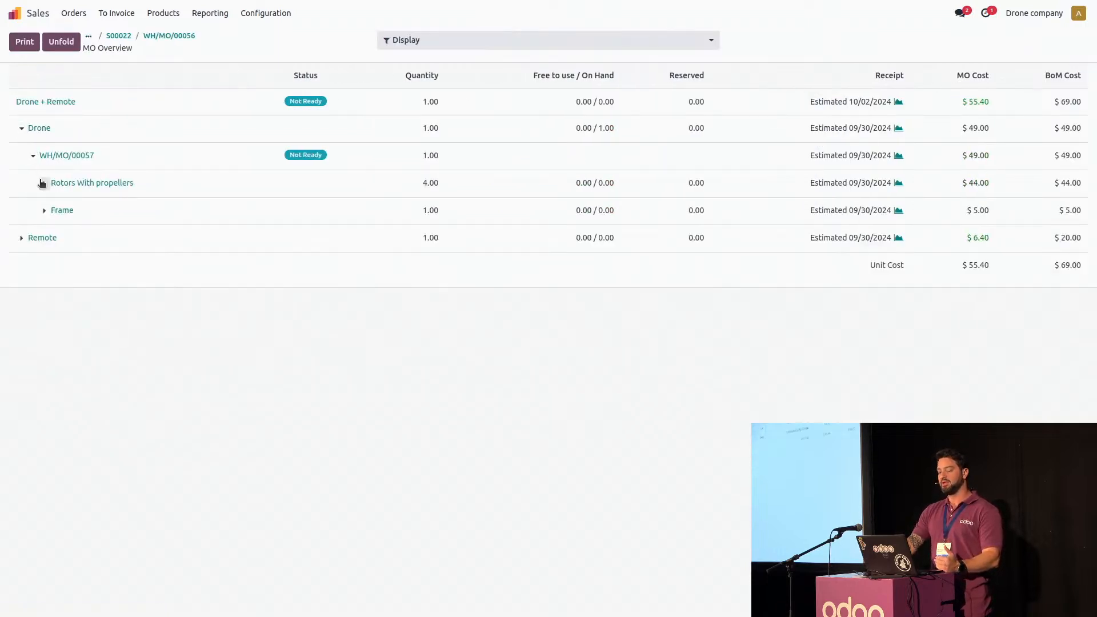
pyautogui.click(41, 183)
pyautogui.click(55, 210)
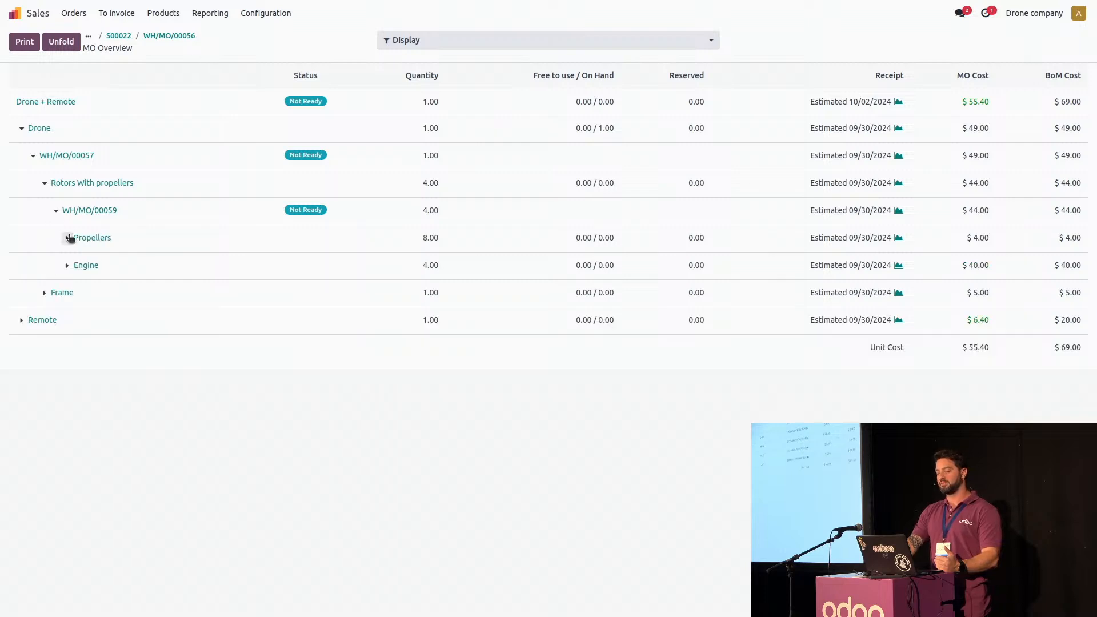
pyautogui.click(67, 237)
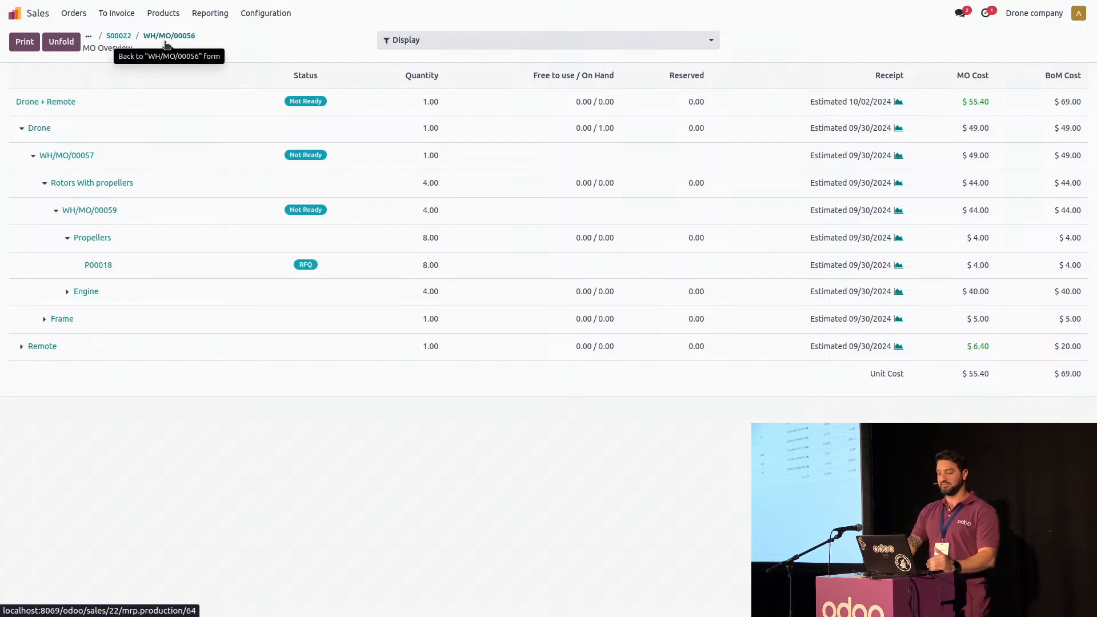
# In Manufacturing, open the earlier sales order's Drone + Remote manufacturing order, scheduled for 10/07/2024, and unreserve its components
pyautogui.click(15, 12)
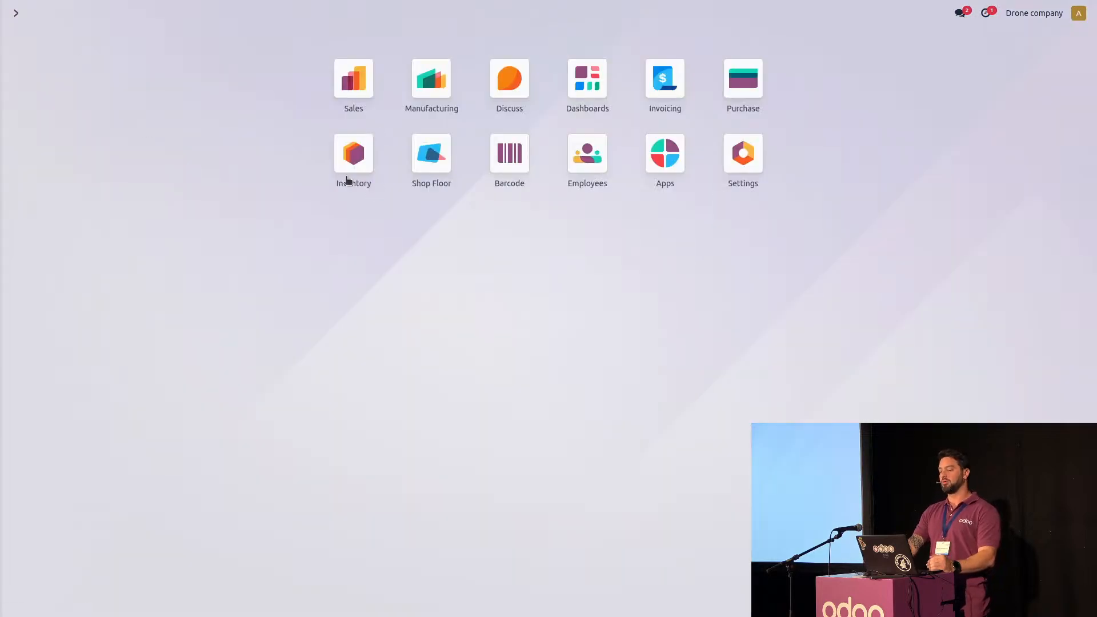
pyautogui.click(434, 86)
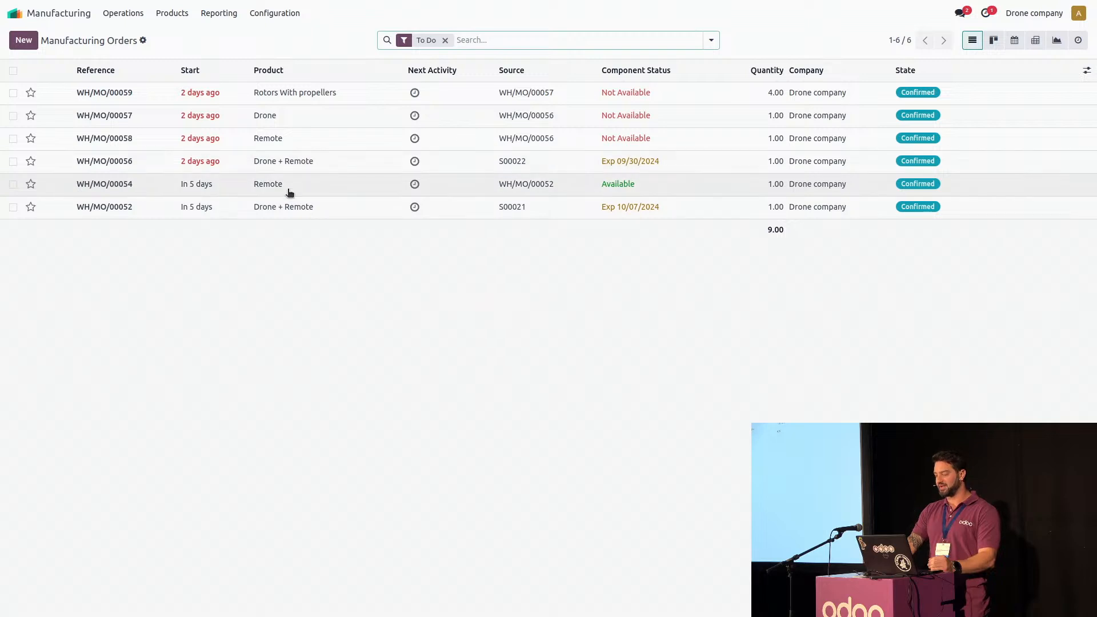
pyautogui.click(133, 213)
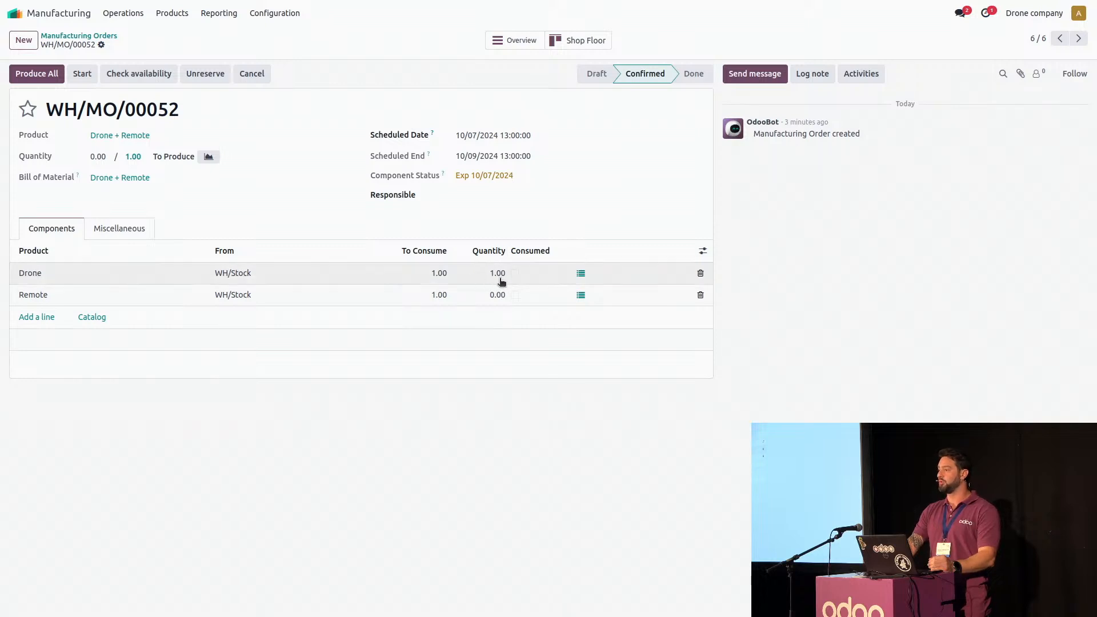
pyautogui.click(209, 77)
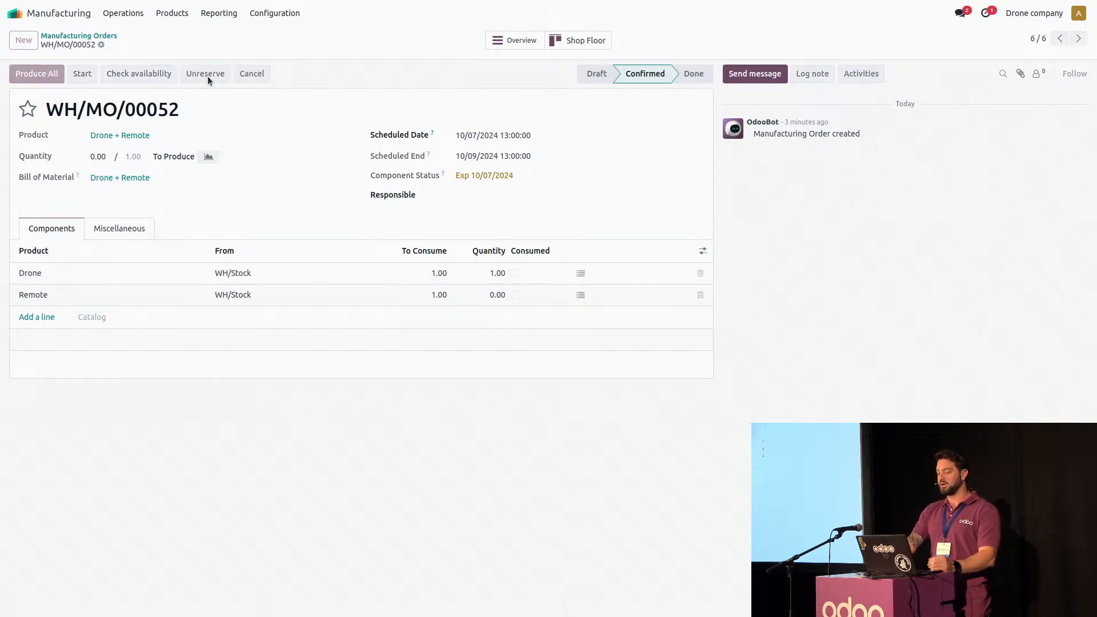
# Open the new sales order's Drone + Remote manufacturing order, scheduled for 09/30/2024, and check availability to reserve its components
pyautogui.click(105, 36)
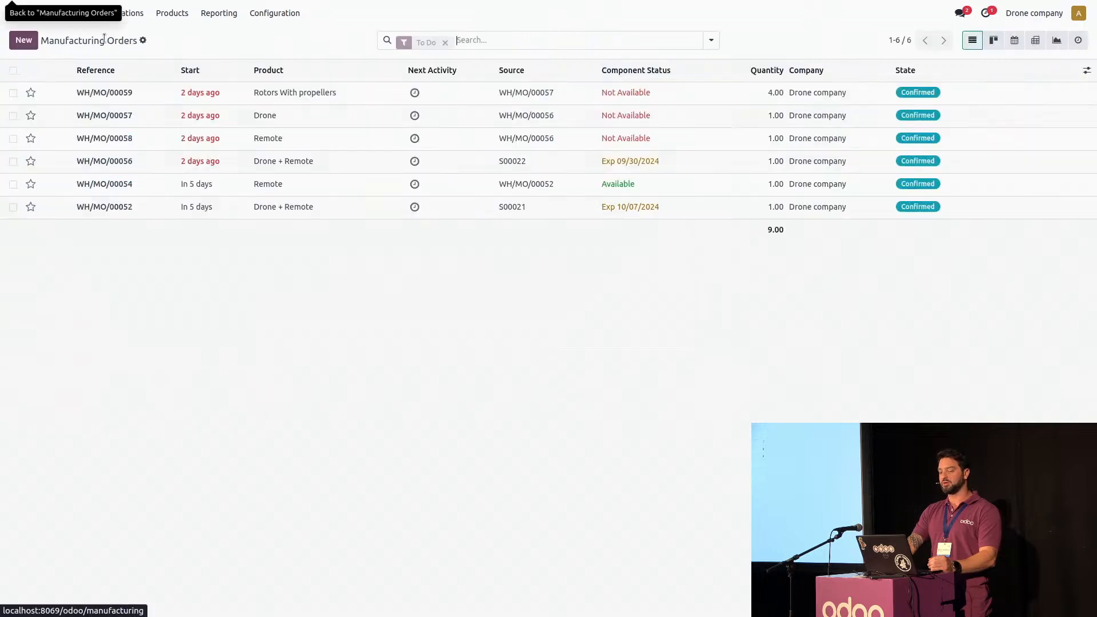
pyautogui.click(238, 164)
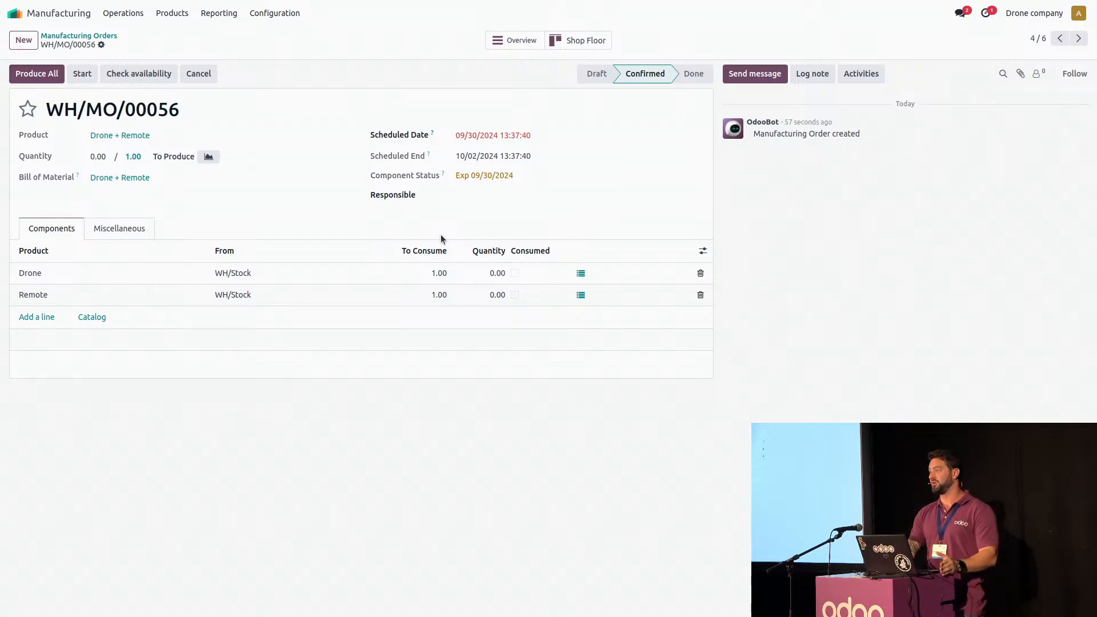
pyautogui.click(144, 80)
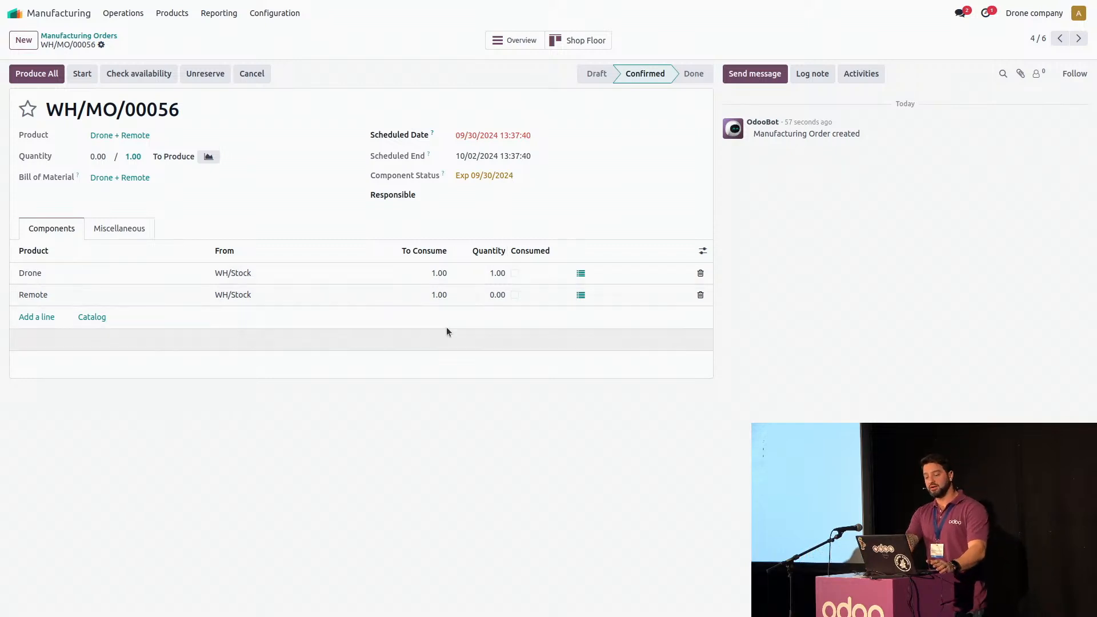
# From the Drone + Remote order's MO overview, open the Remote's manufacturing order scheduled for 09/30/2024 and cancel it
pyautogui.click(40, 297)
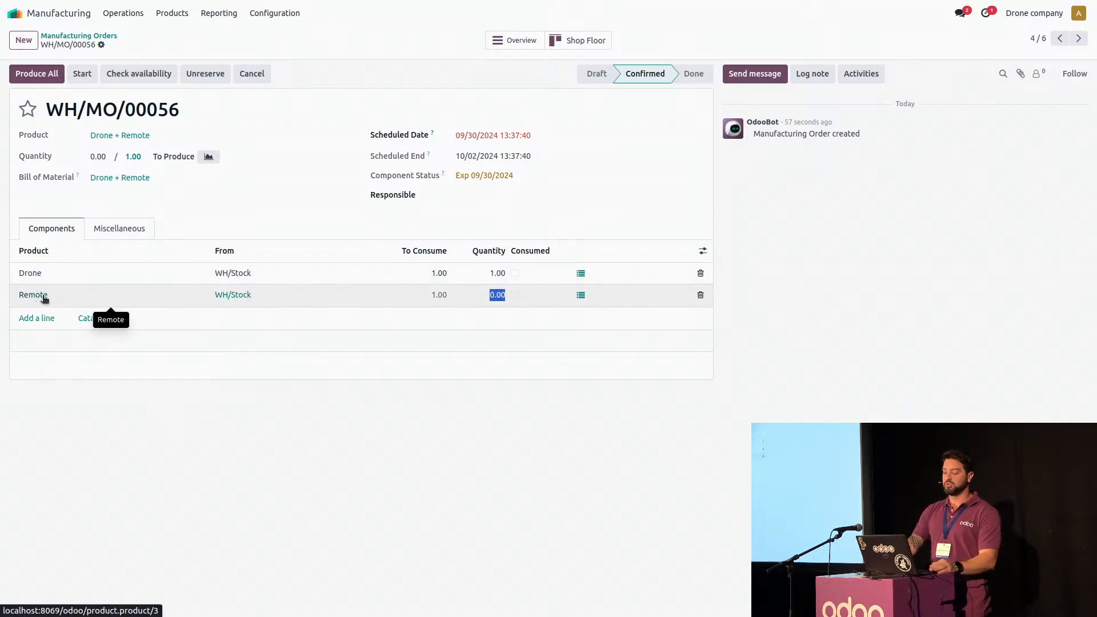
pyautogui.click(516, 40)
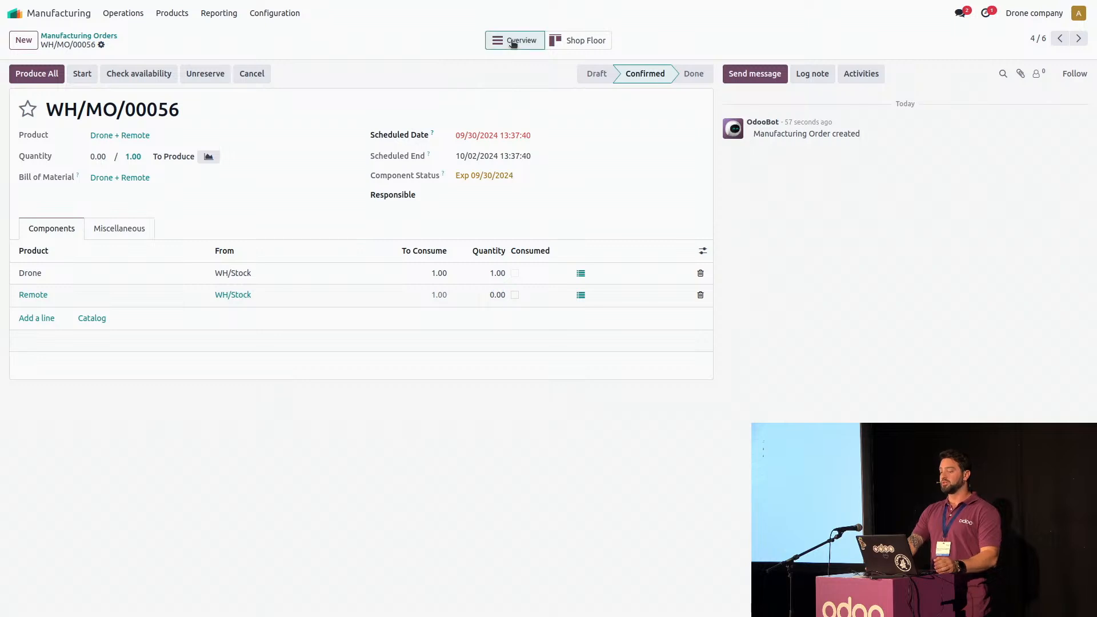
pyautogui.click(21, 151)
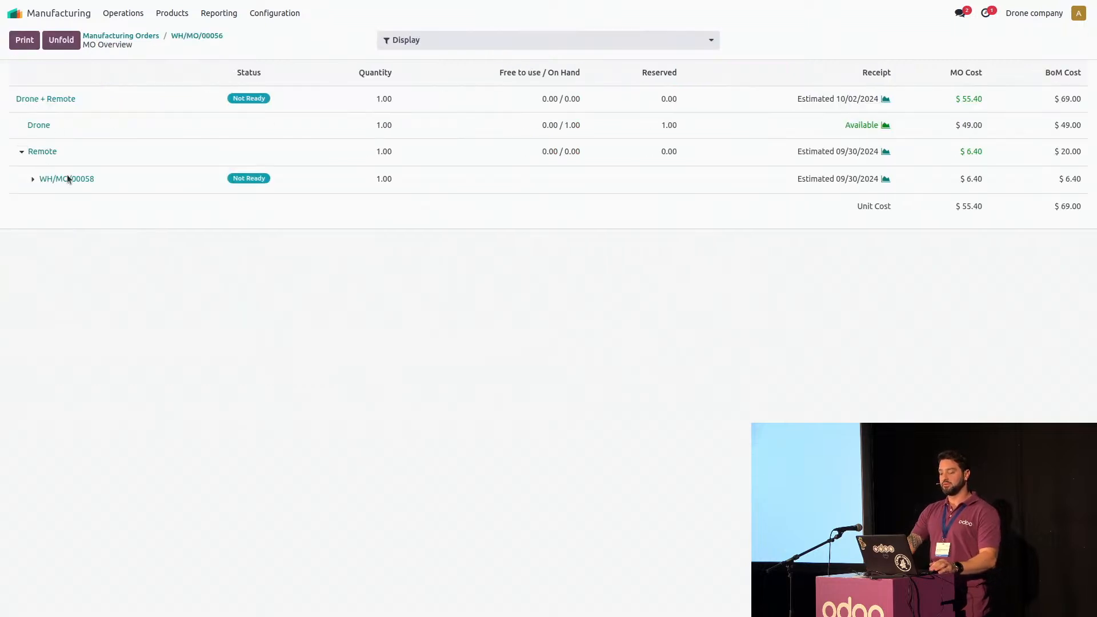
pyautogui.click(90, 180)
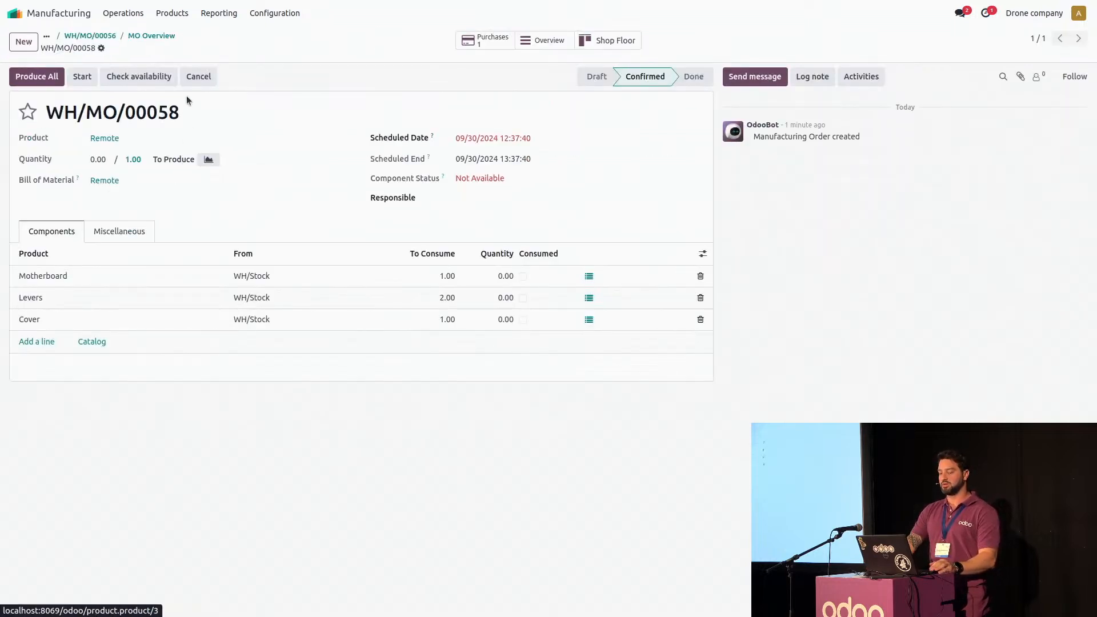
pyautogui.click(196, 78)
pyautogui.click(382, 344)
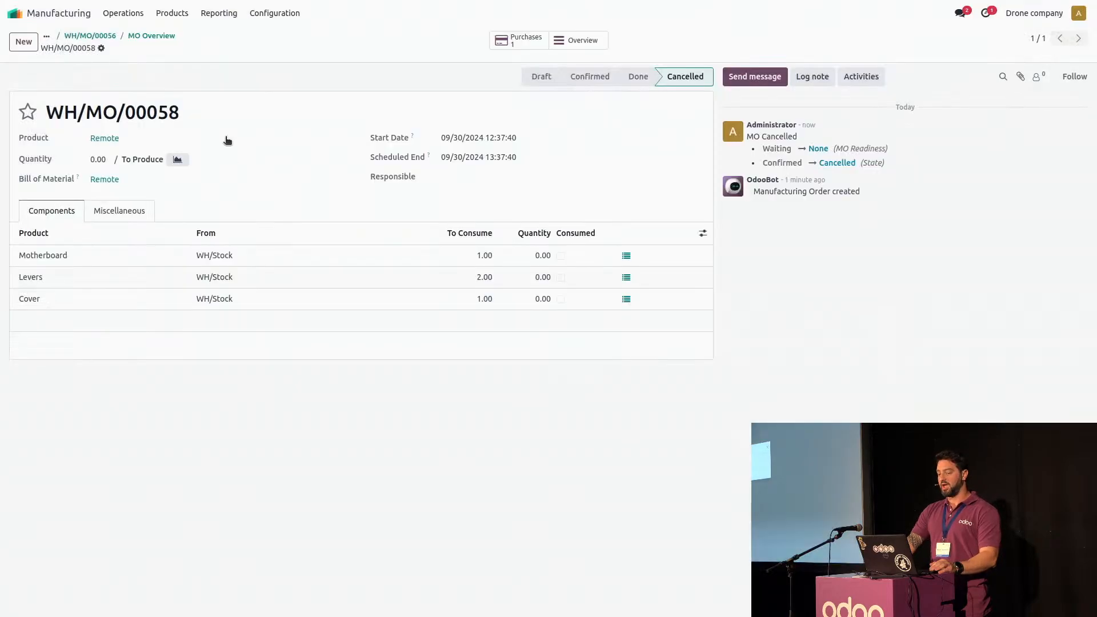
# Return to the MO overview, open the other Remote manufacturing order, scheduled for 10/07/2024, and cancel it too
pyautogui.click(137, 37)
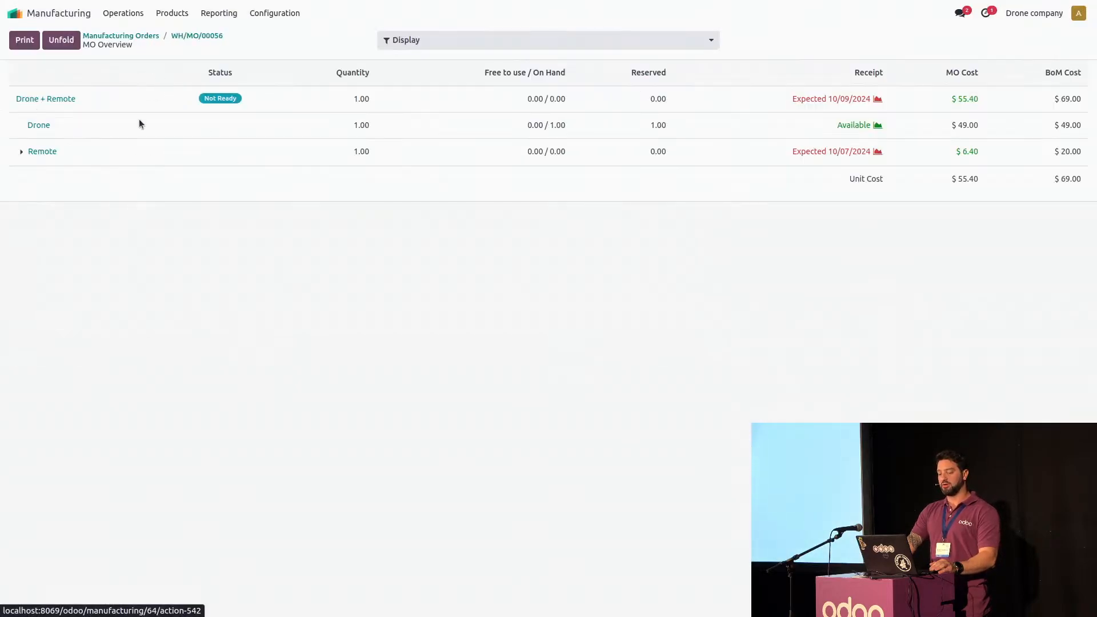
pyautogui.click(22, 152)
pyautogui.click(53, 178)
pyautogui.click(172, 77)
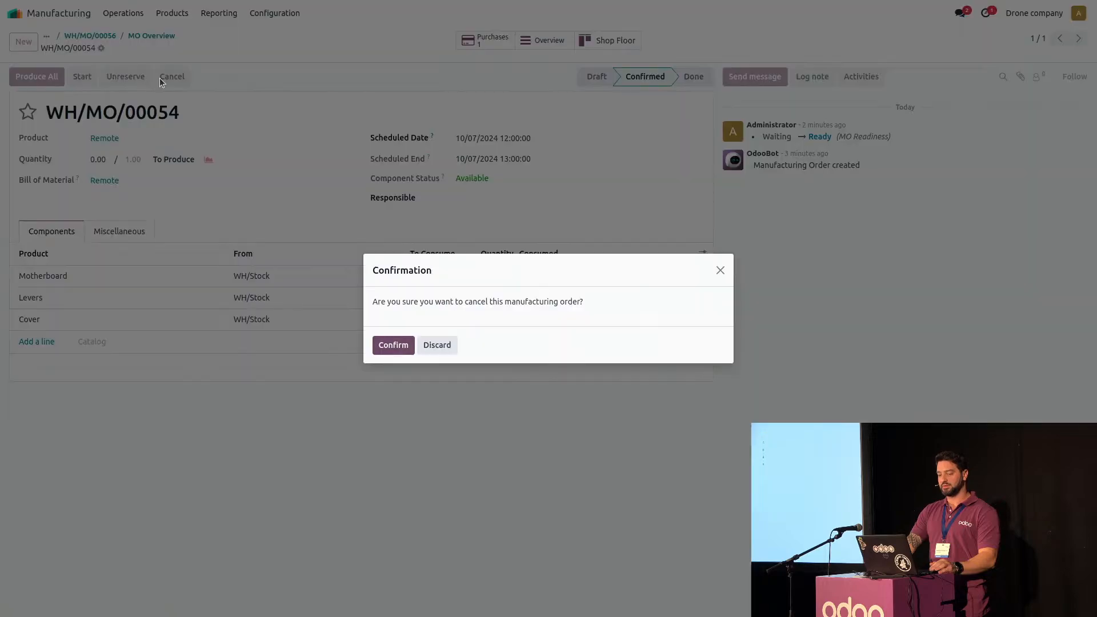
pyautogui.click(394, 345)
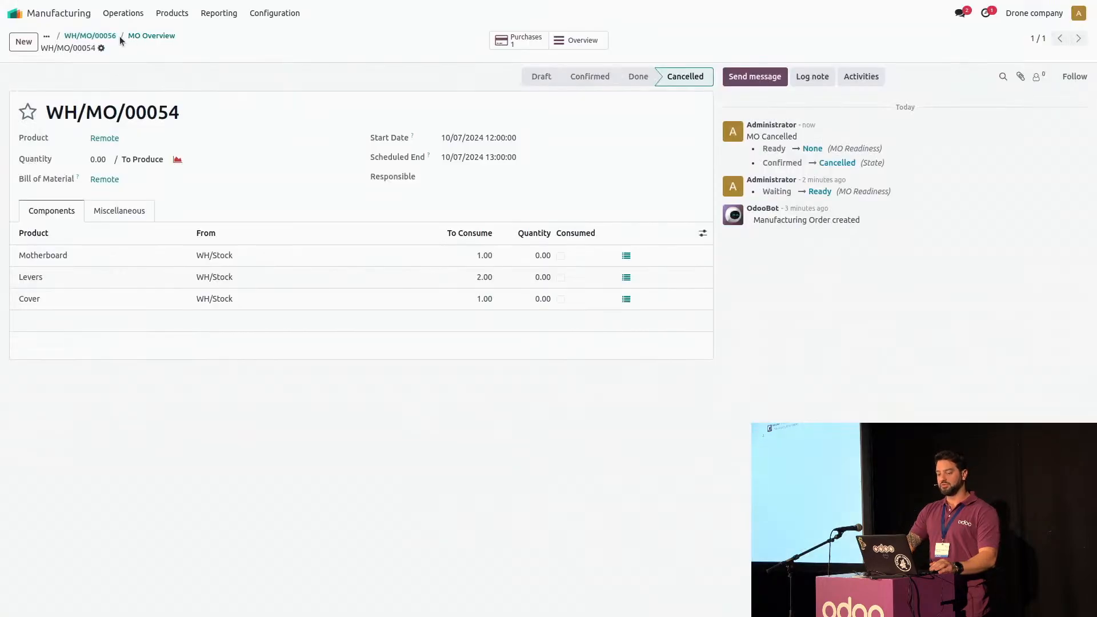
# Replenish the Remote from the MO overview with a quantity of 1.00 and Buy as the preferred route
pyautogui.click(137, 36)
pyautogui.click(22, 151)
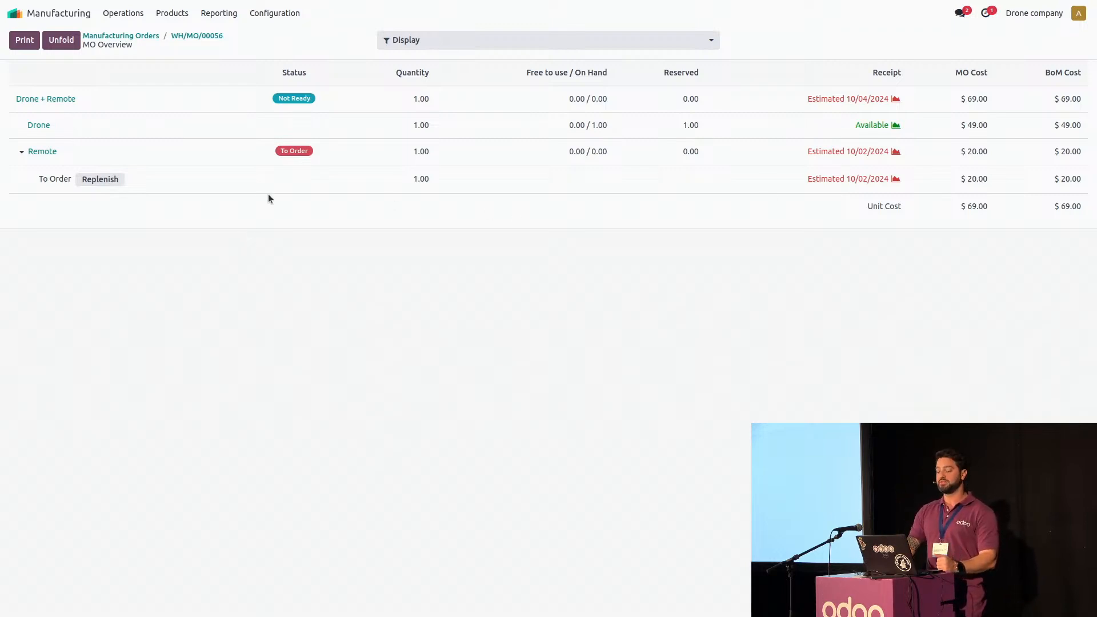
pyautogui.click(105, 180)
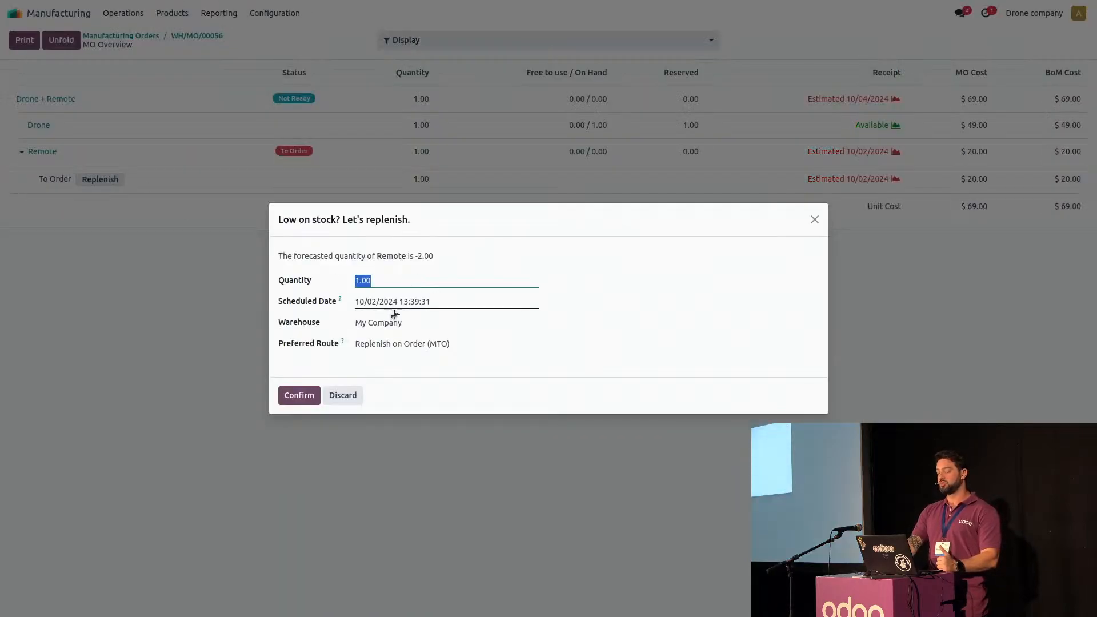
pyautogui.click(403, 344)
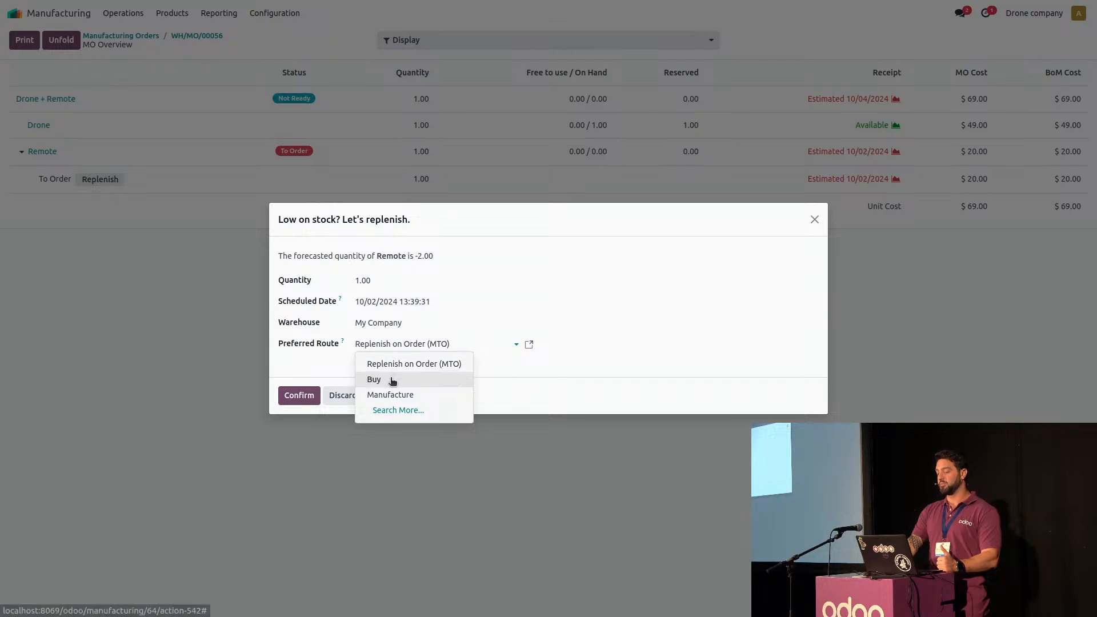
pyautogui.click(390, 379)
pyautogui.click(296, 405)
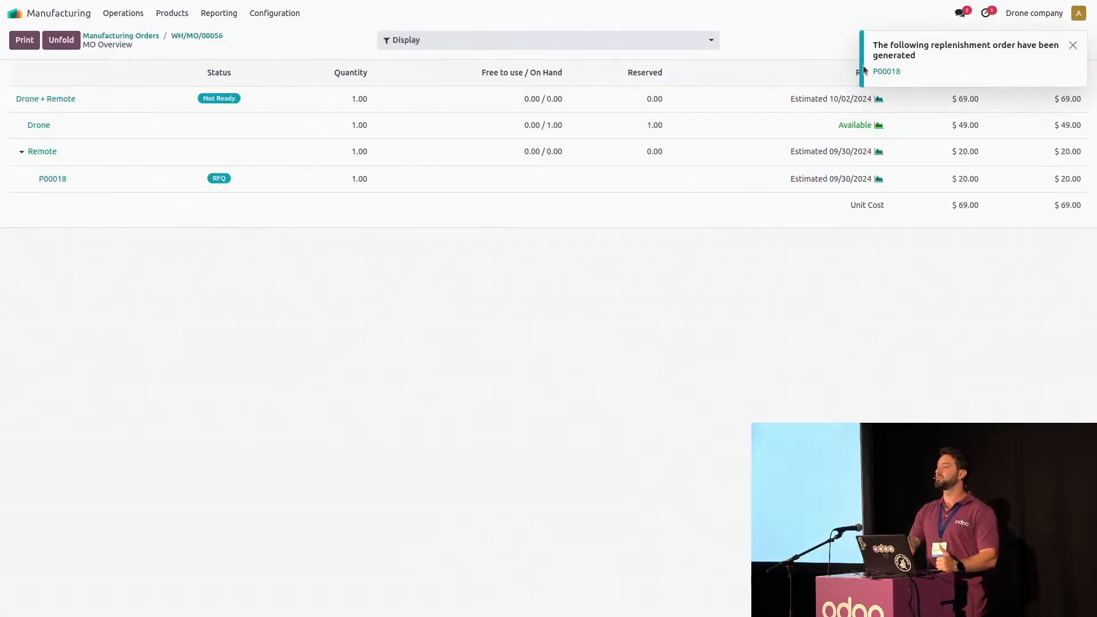
# Open the generated request for quotation to The Drone Parts INC, confirm the order and validate the receipt of all its products
pyautogui.click(886, 77)
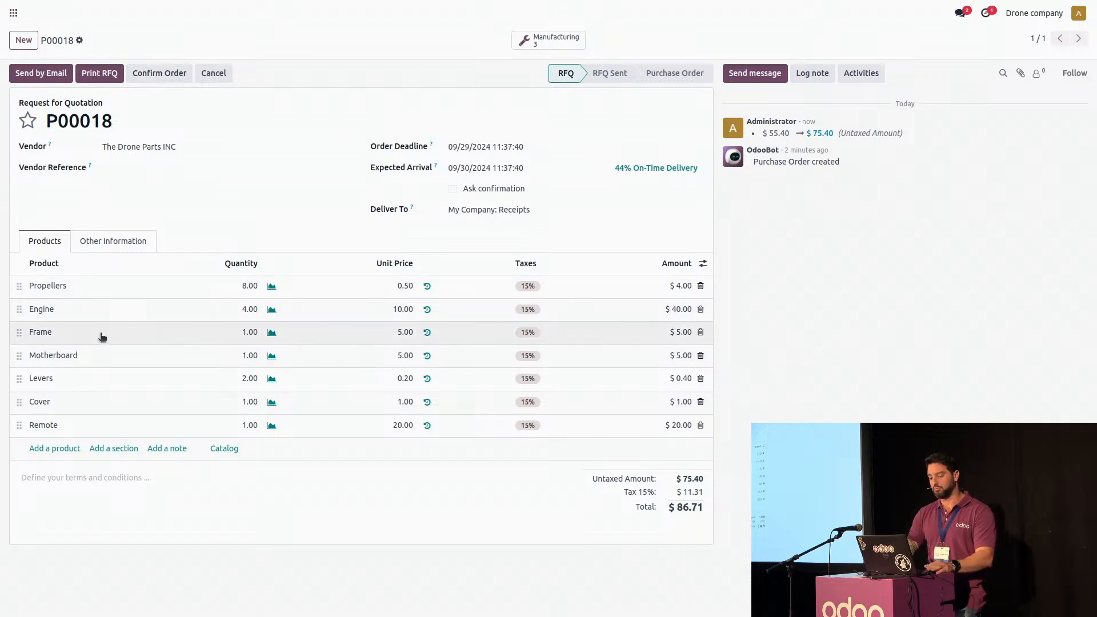
pyautogui.click(160, 75)
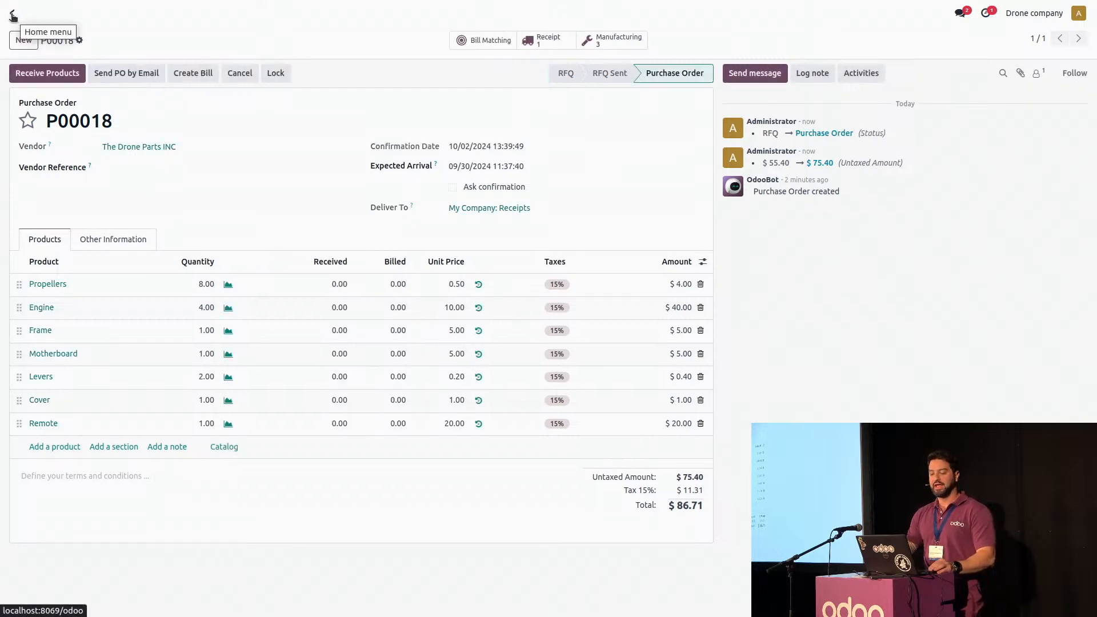
pyautogui.click(28, 73)
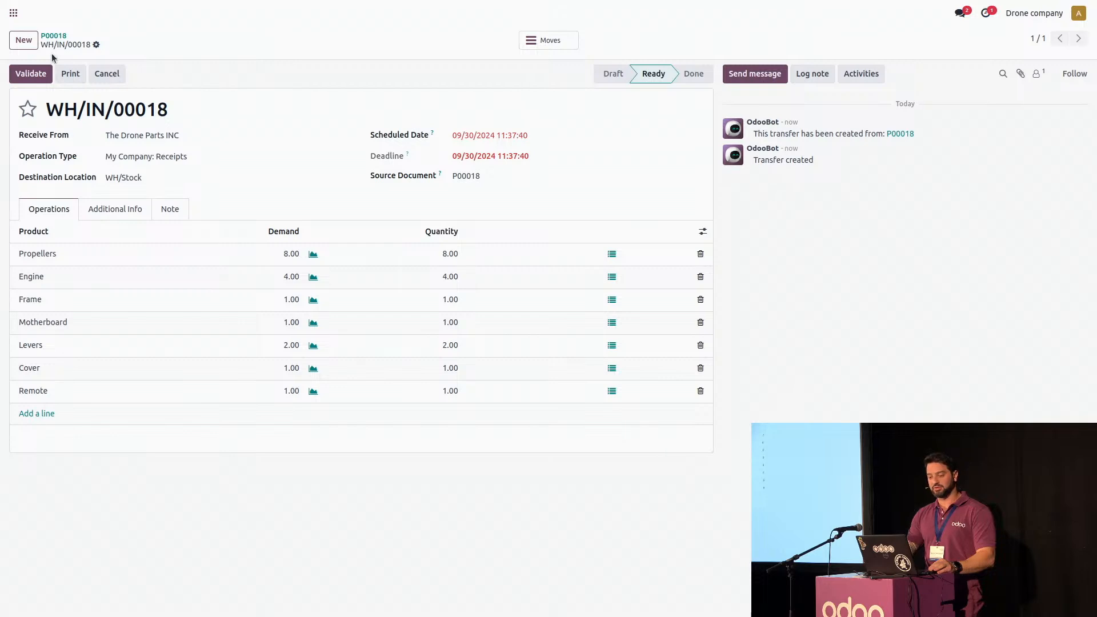
pyautogui.click(31, 73)
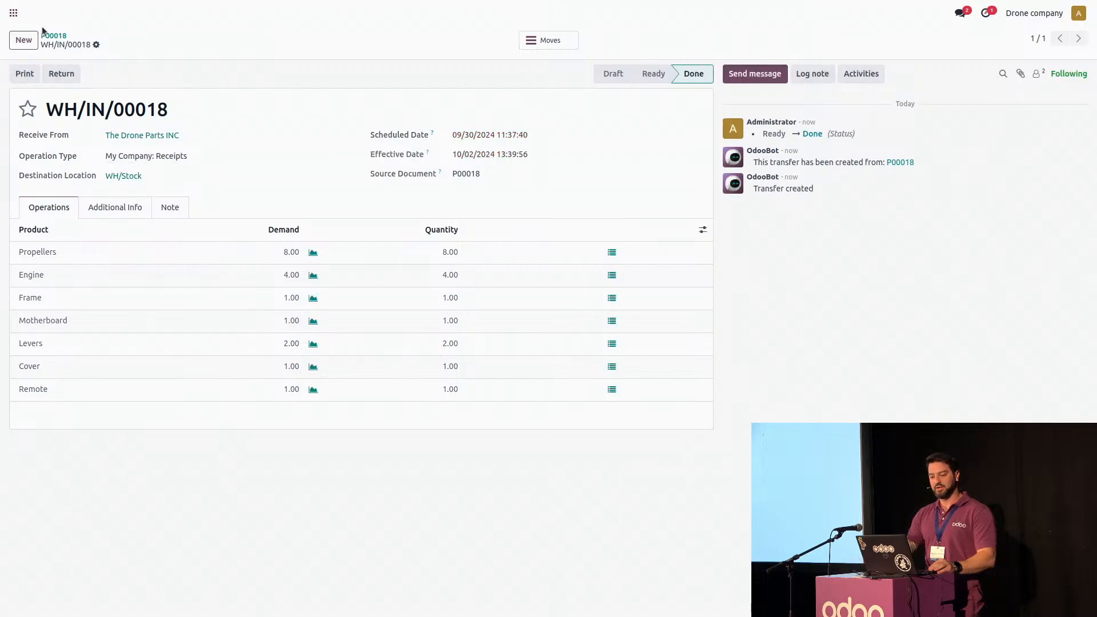
# In Manufacturing, look at the earlier sales order's Drone + Remote order, and produce the full quantity of the new sales order's one
pyautogui.click(17, 18)
pyautogui.click(423, 92)
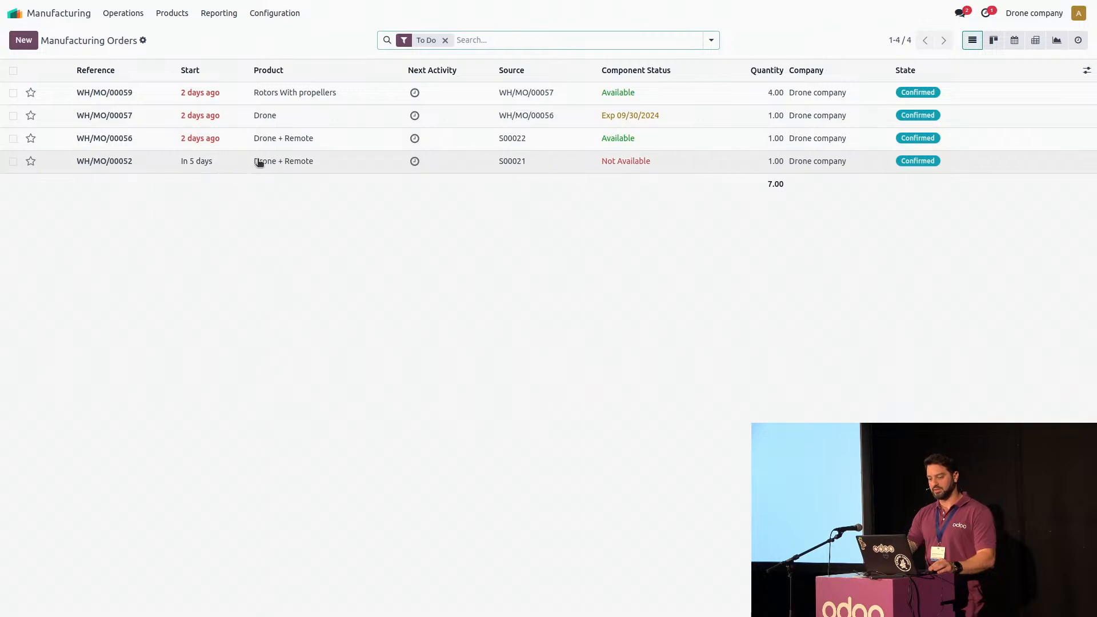
pyautogui.click(259, 163)
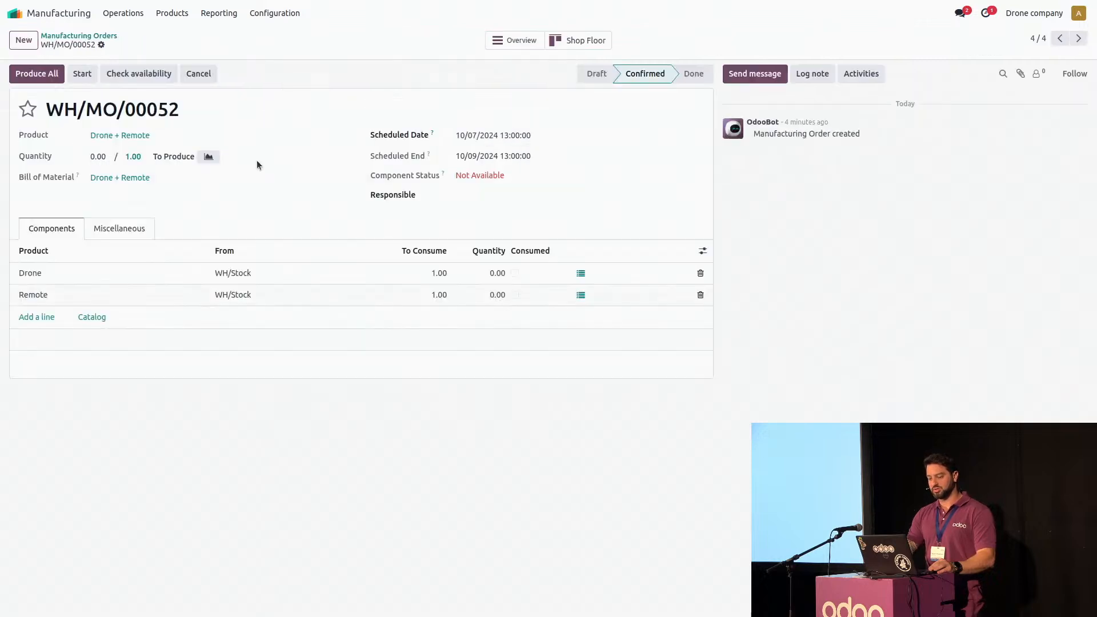
pyautogui.click(80, 35)
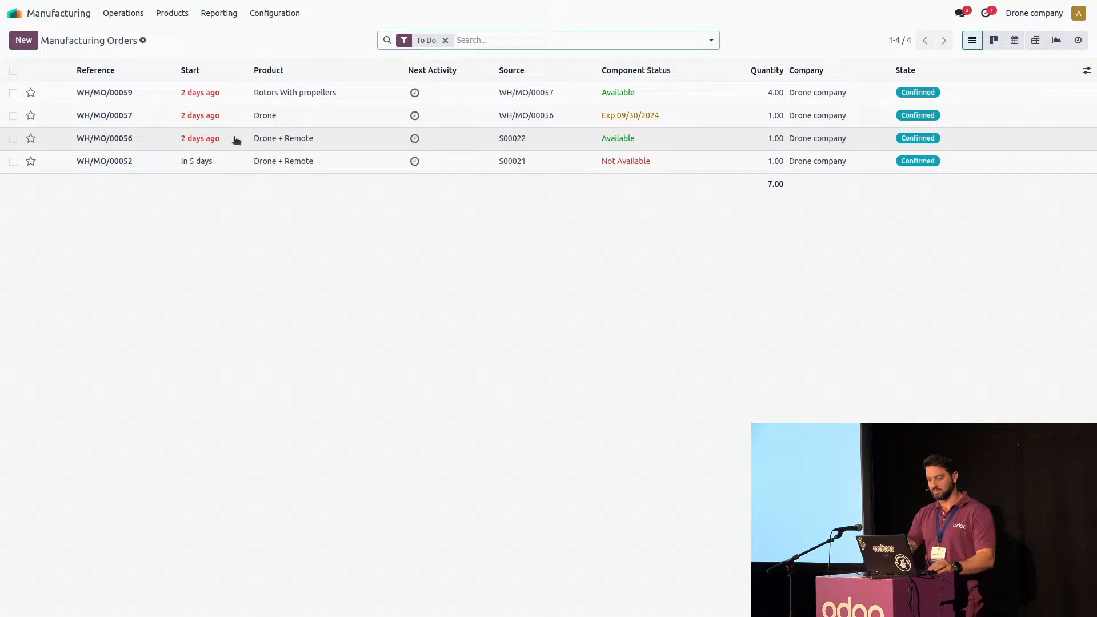
pyautogui.click(236, 140)
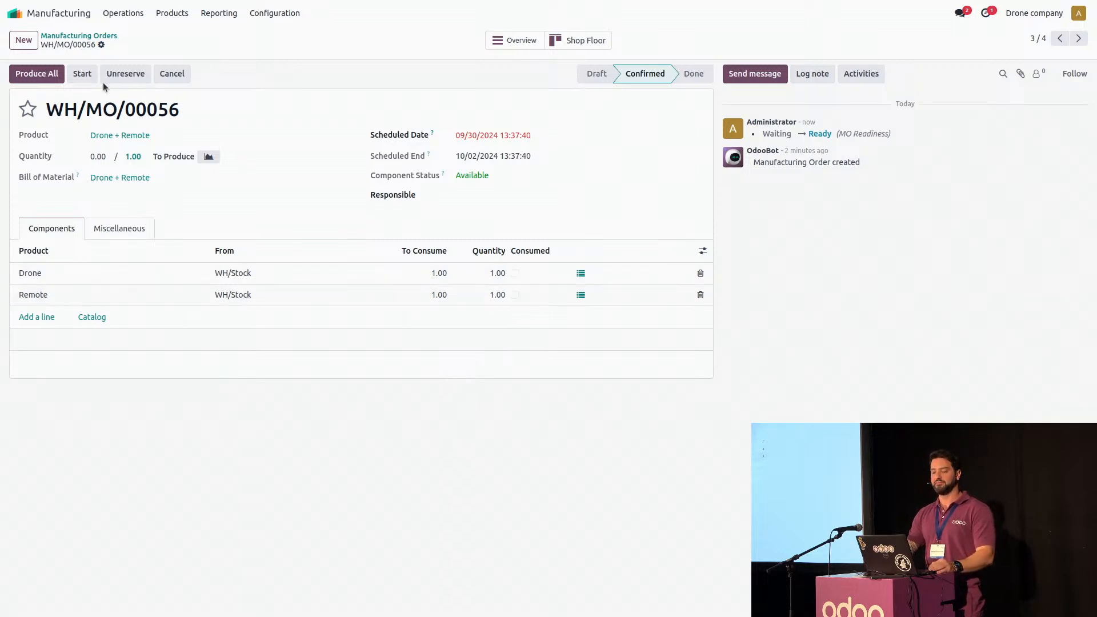
pyautogui.click(37, 73)
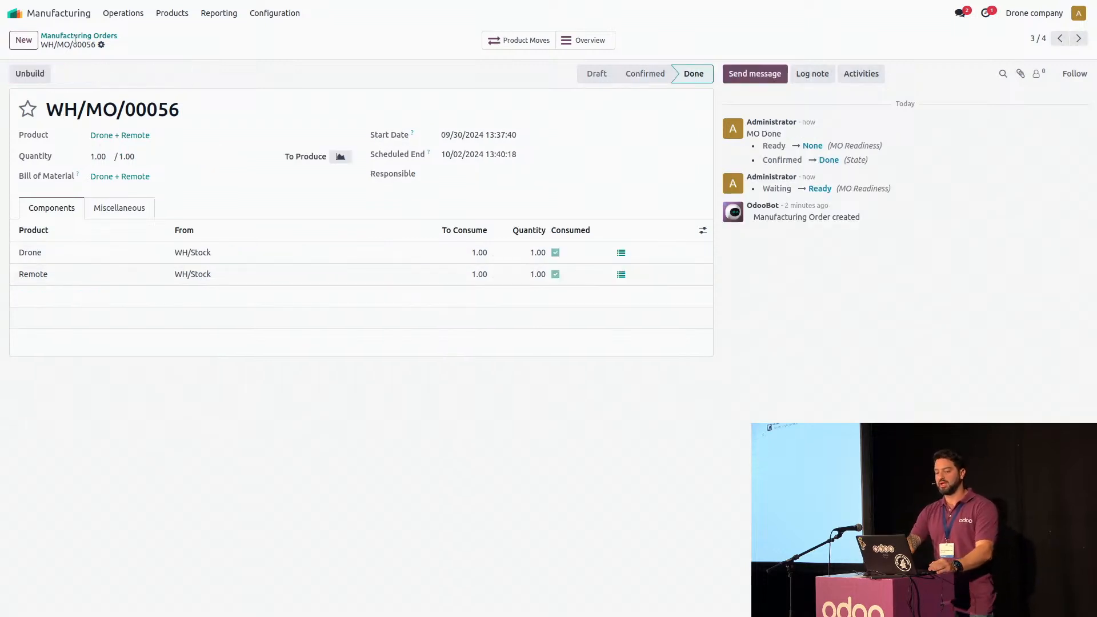
# Switch to Sales and open the newest sales order for Drone + Remote
pyautogui.click(16, 13)
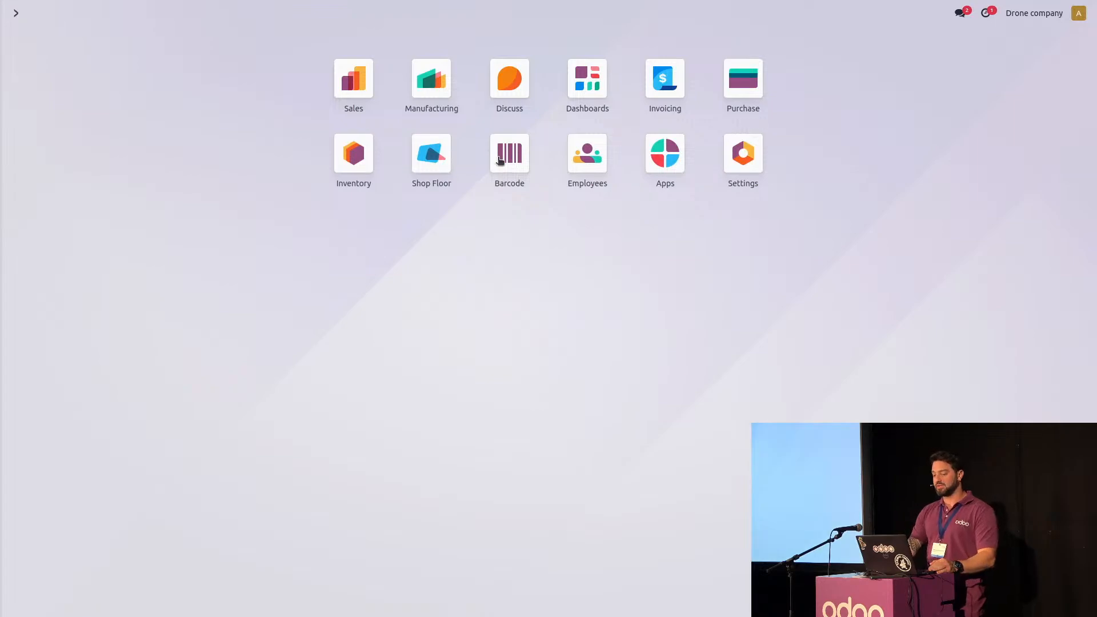
pyautogui.click(363, 98)
pyautogui.click(254, 98)
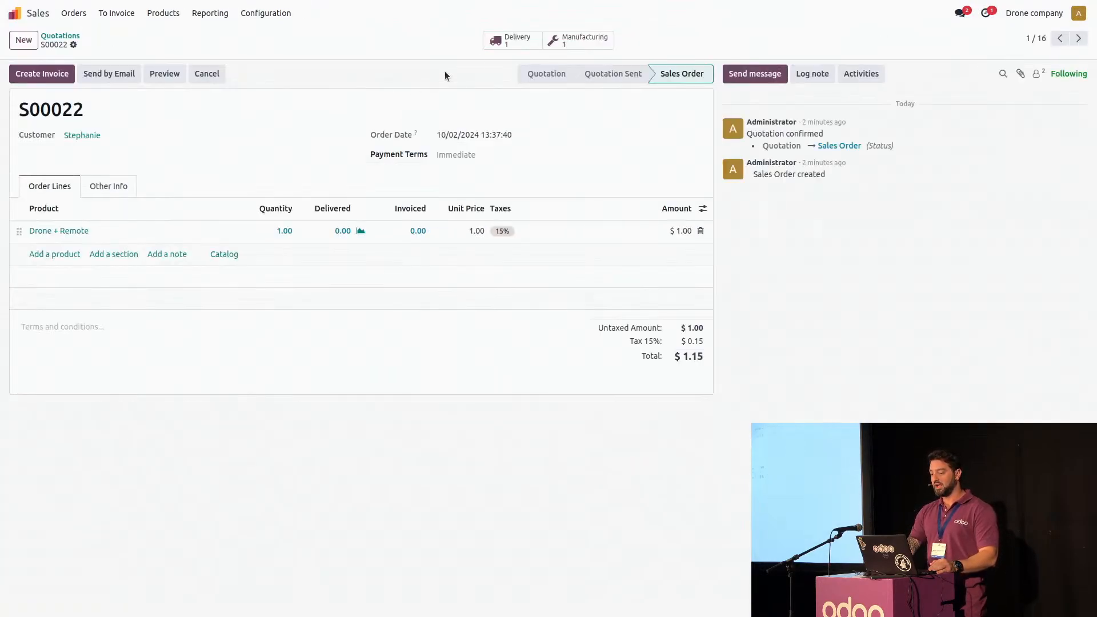
# Open the sales order's delivery and validate it for the one Drone + Remote
pyautogui.click(531, 39)
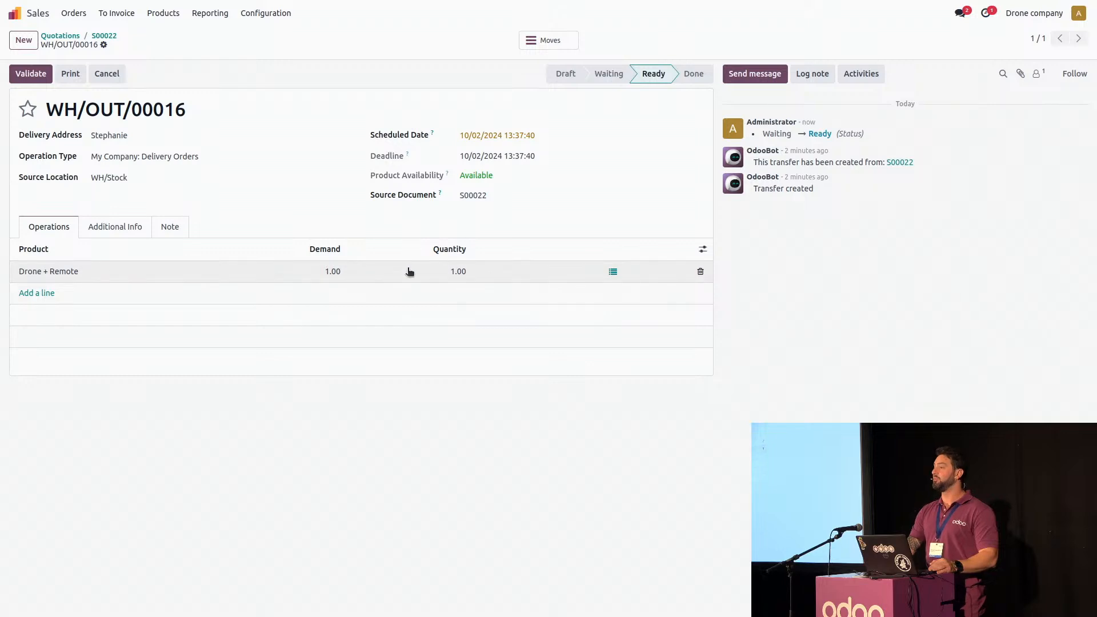
pyautogui.click(25, 75)
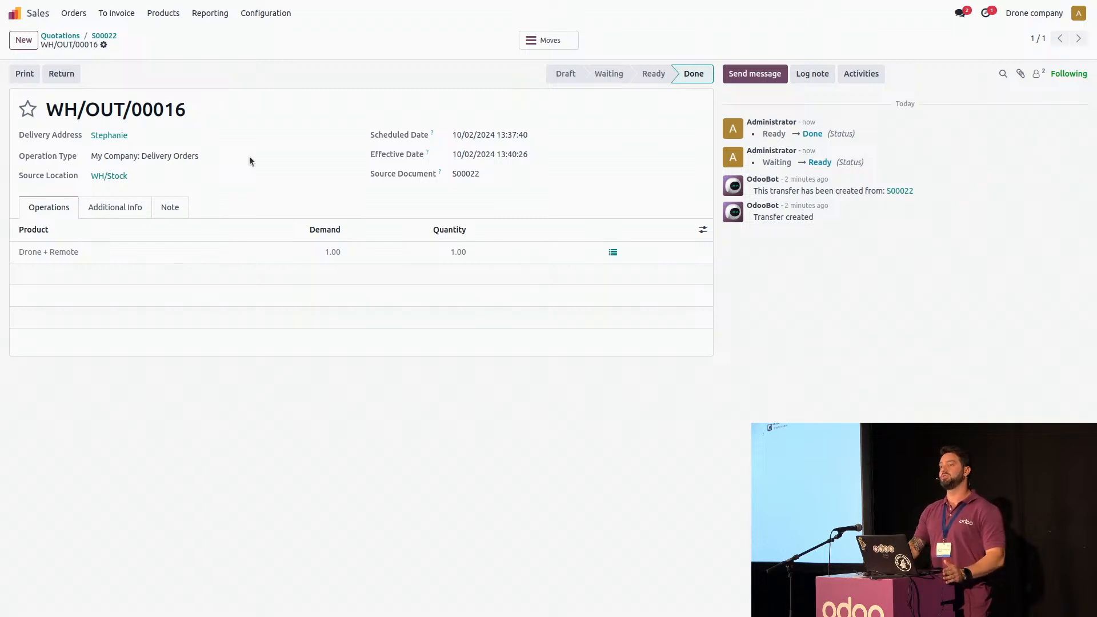
# Switch to Purchase and create a new request for quotation to The Drone Parts INC for one Remote
pyautogui.click(17, 13)
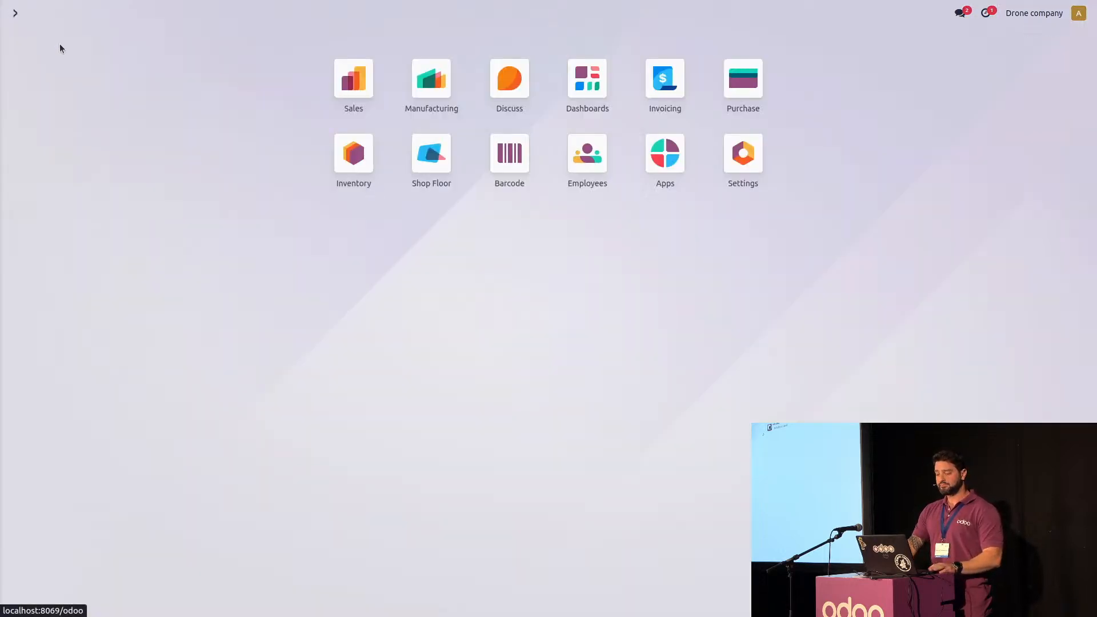
pyautogui.click(360, 84)
pyautogui.click(13, 12)
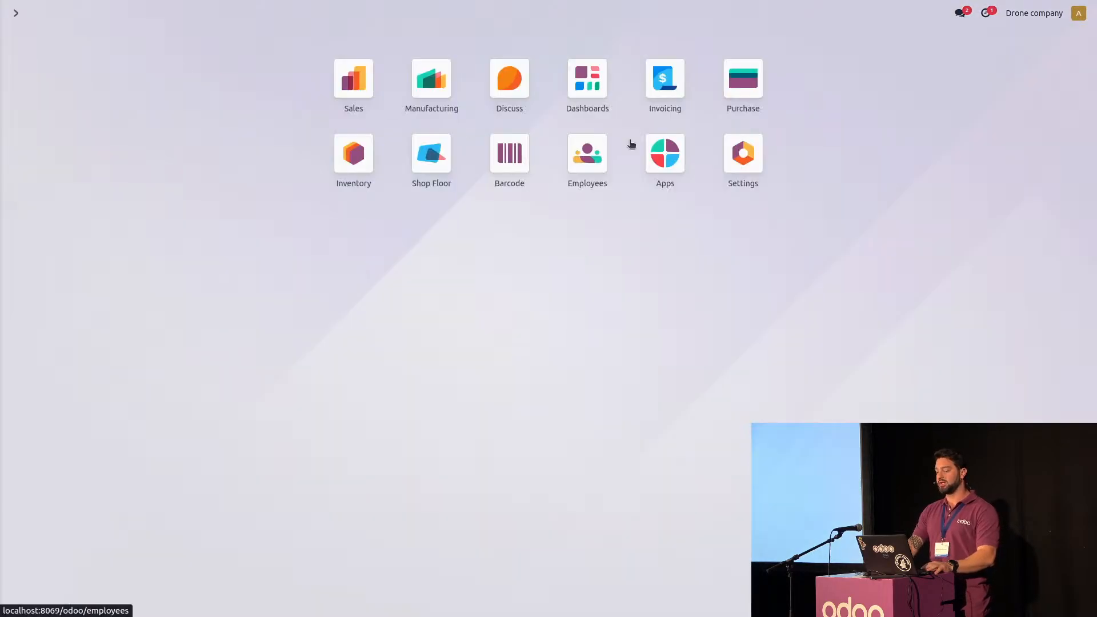
pyautogui.click(742, 78)
pyautogui.click(23, 40)
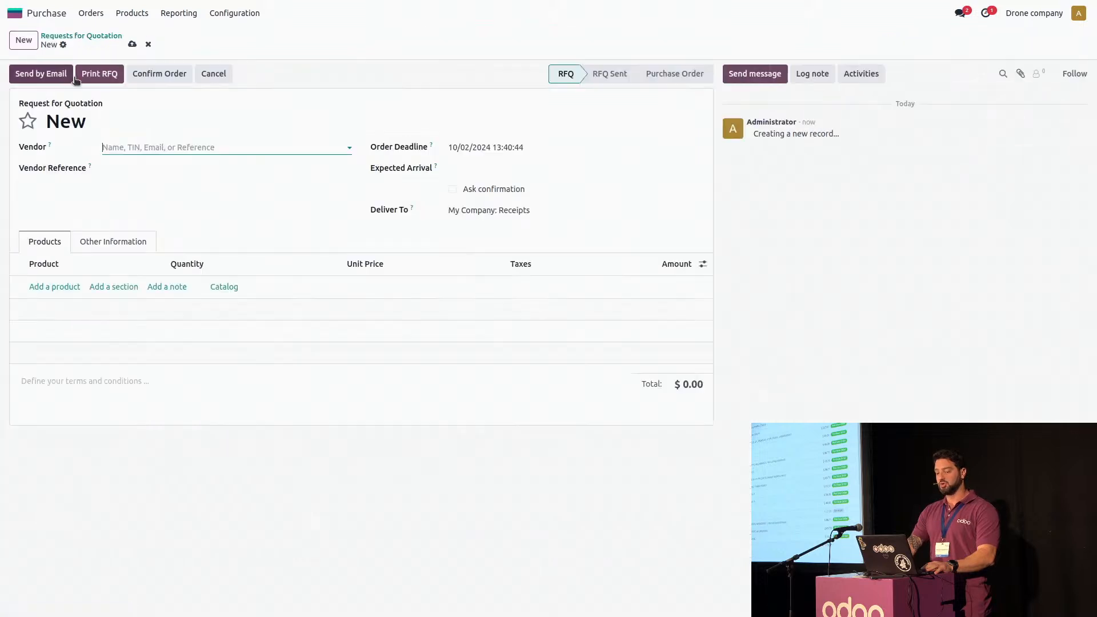
pyautogui.click(165, 146)
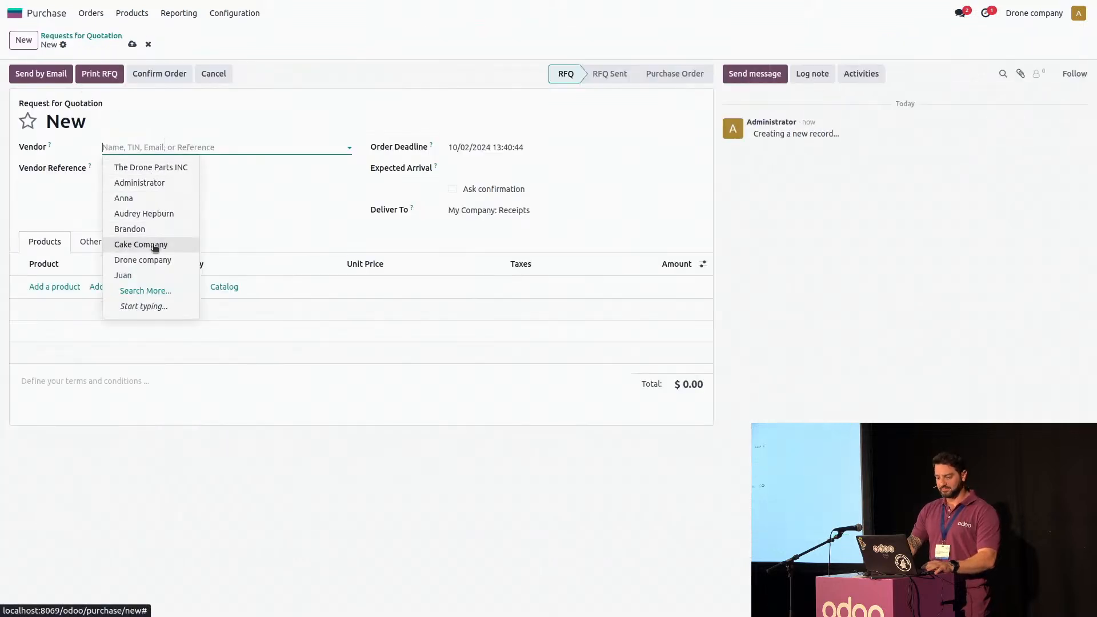
pyautogui.click(151, 166)
pyautogui.click(70, 287)
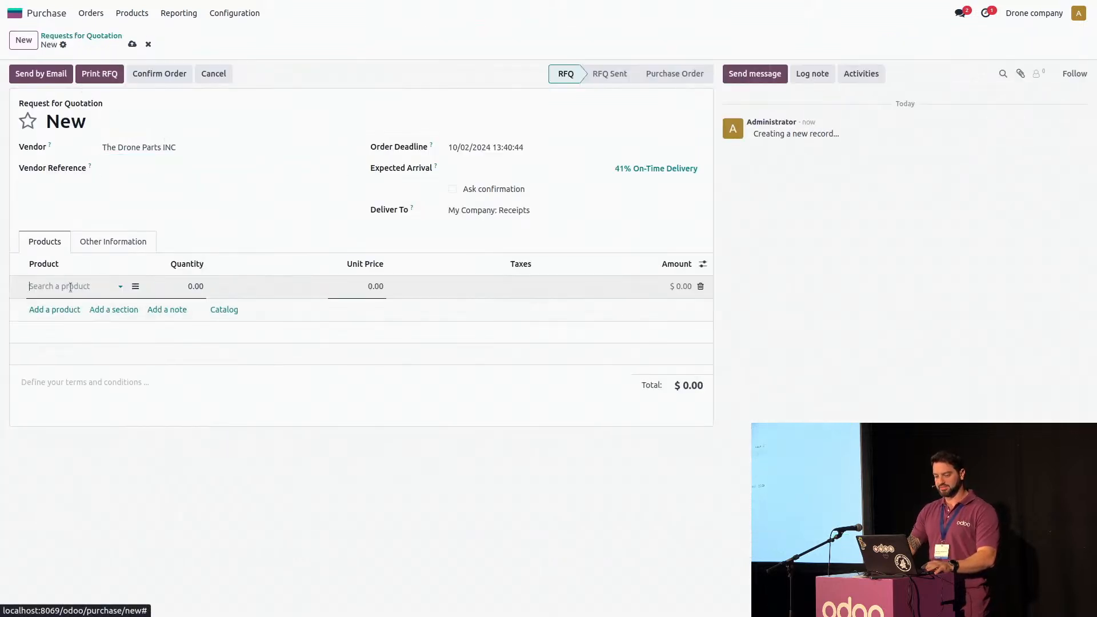
pyautogui.click(76, 307)
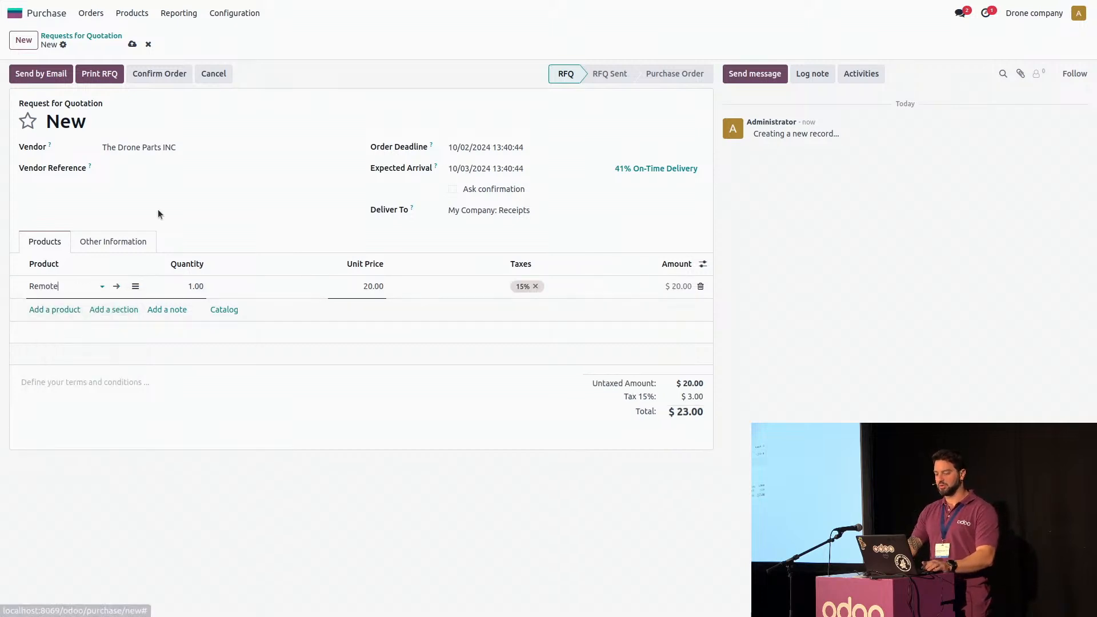
# Confirm the Remote's purchase order and validate the receipt of its products
pyautogui.click(159, 73)
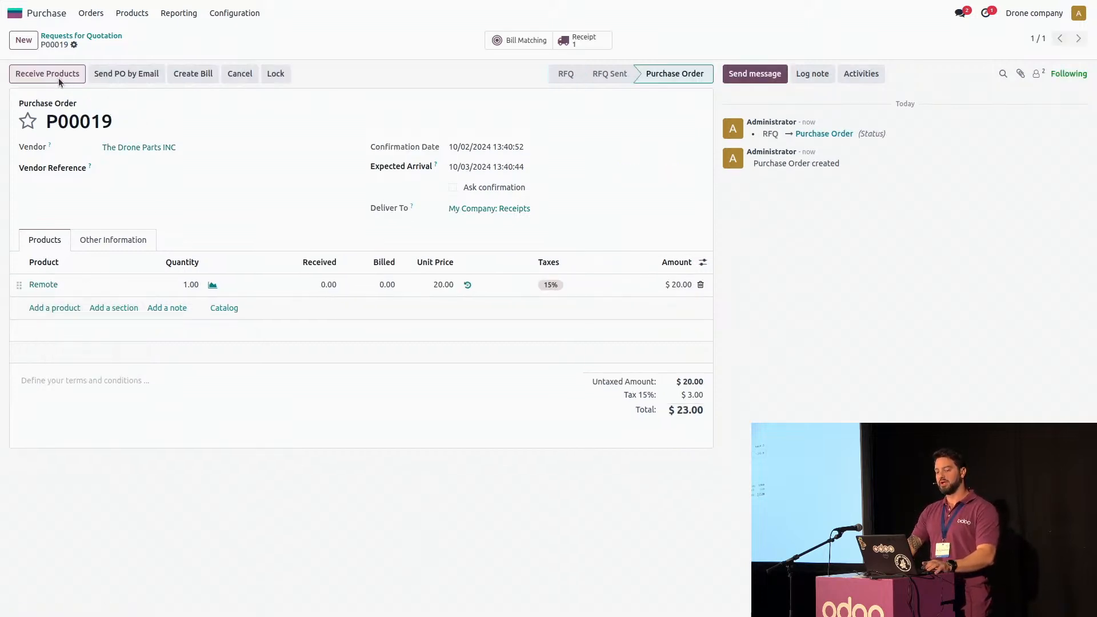
pyautogui.click(36, 74)
pyautogui.click(31, 74)
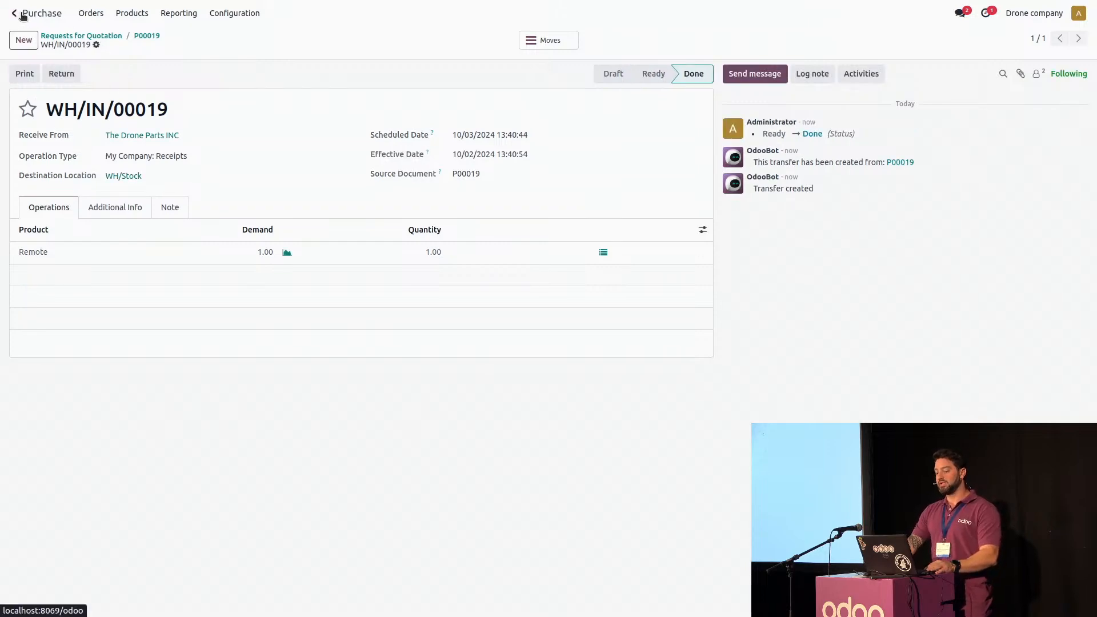
# Switch to Sales, create a quotation for an existing customer with one Drone + Remote, then save and confirm it
pyautogui.click(22, 15)
pyautogui.click(349, 86)
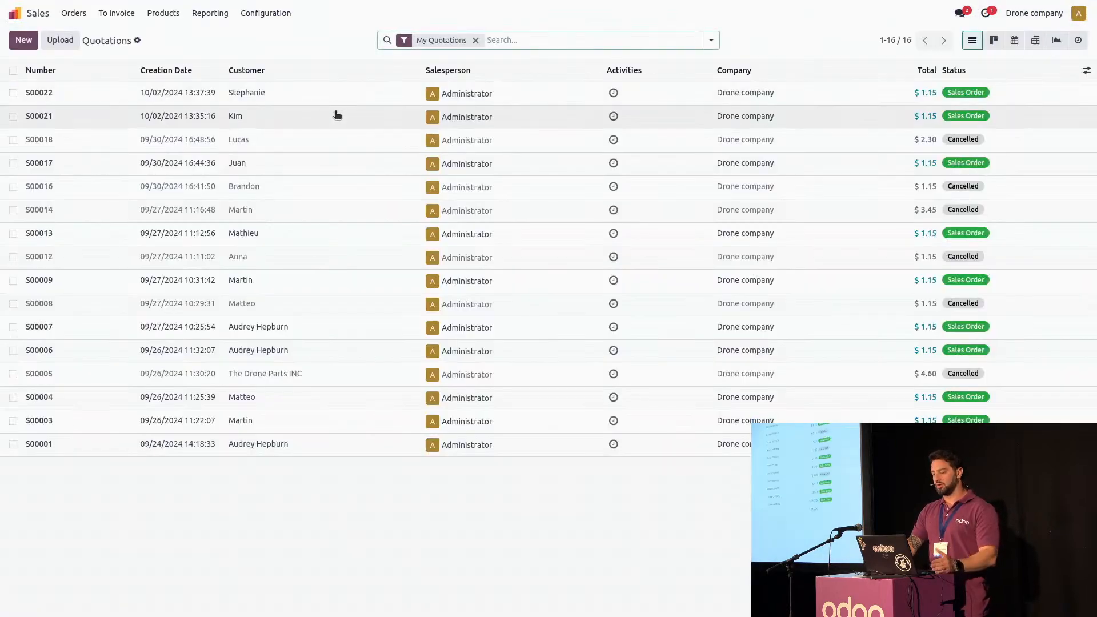
pyautogui.click(23, 40)
pyautogui.click(114, 135)
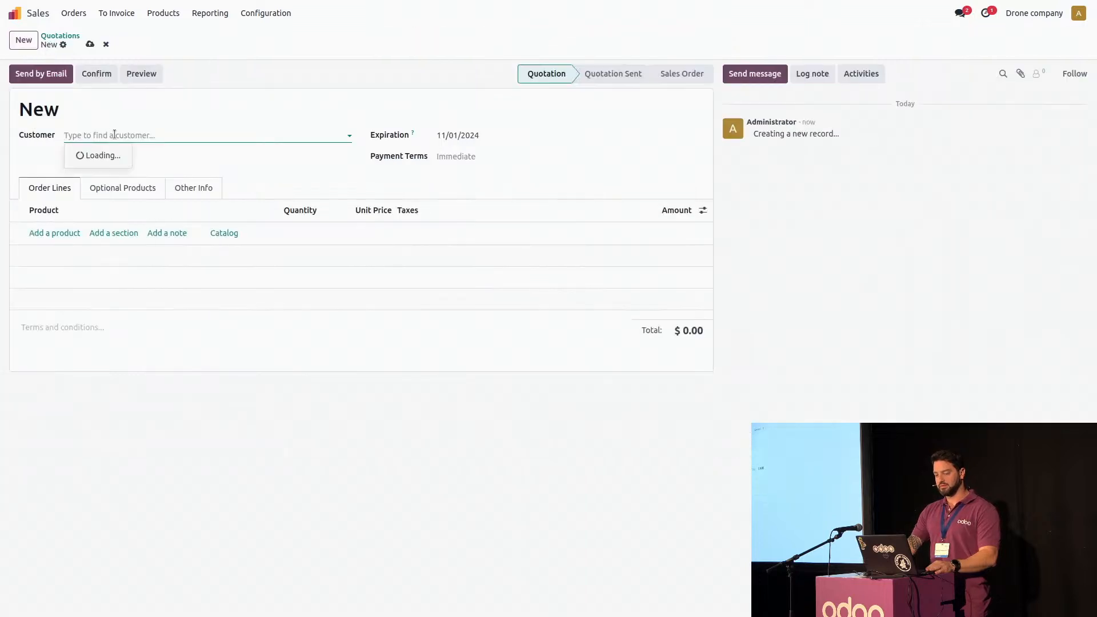
pyautogui.click(108, 186)
pyautogui.click(60, 232)
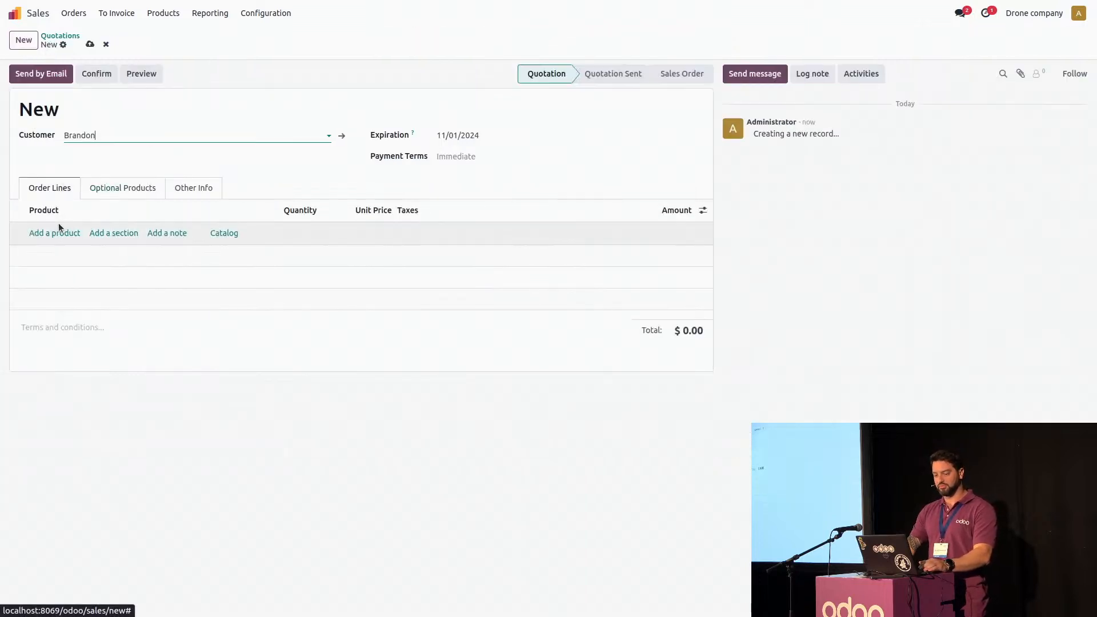
pyautogui.click(73, 247)
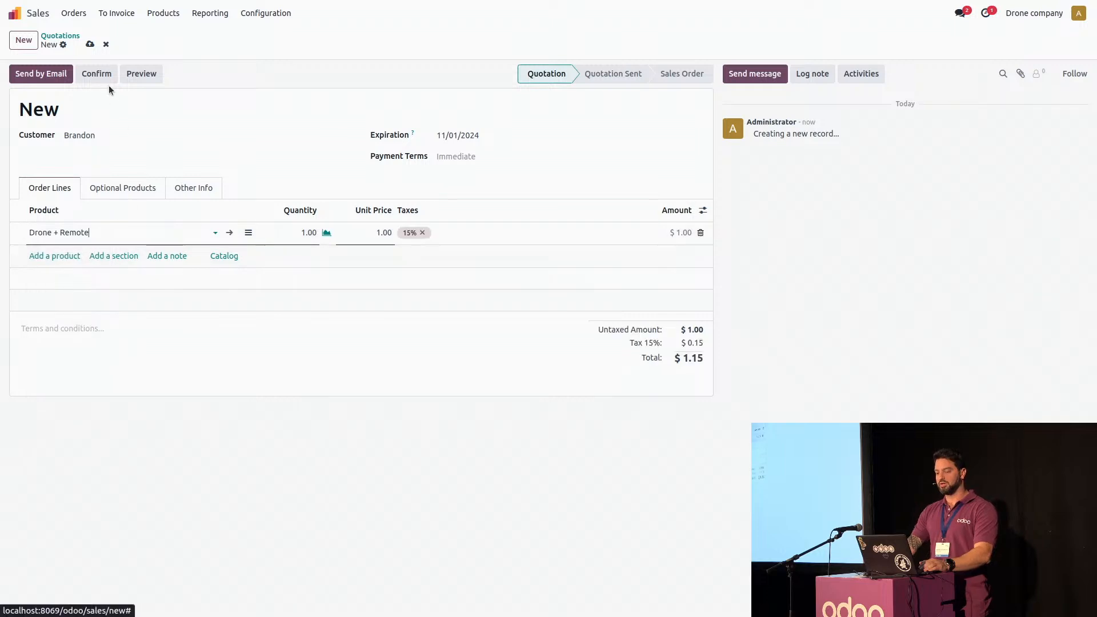
pyautogui.click(89, 44)
pyautogui.click(100, 74)
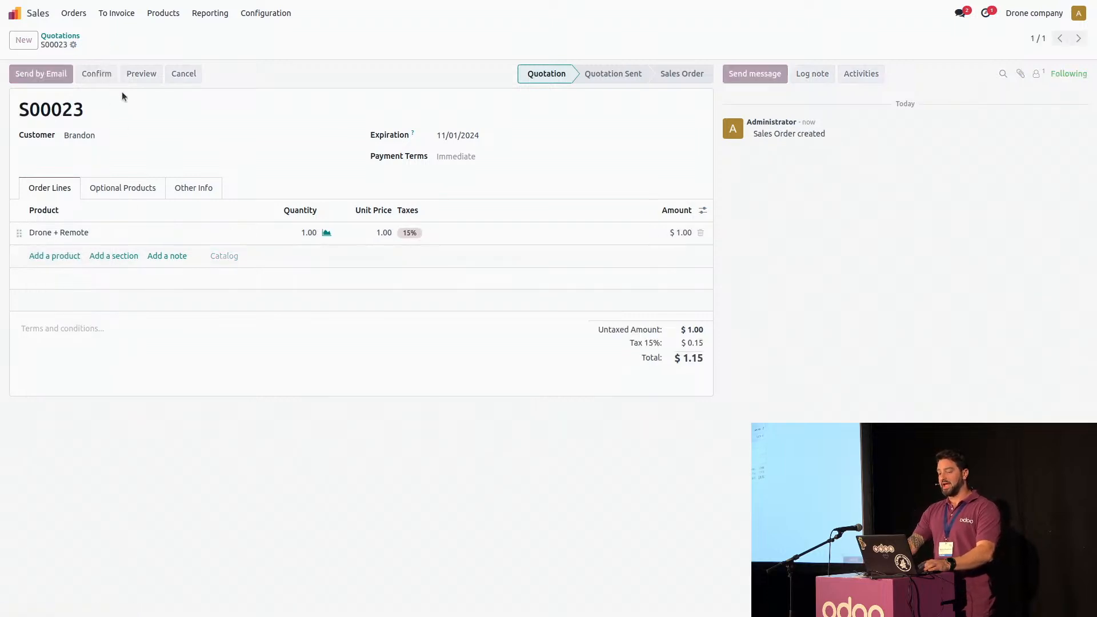
# Open the overview of the new sales order's manufacturing order and expand the Remote down to its components
pyautogui.click(589, 40)
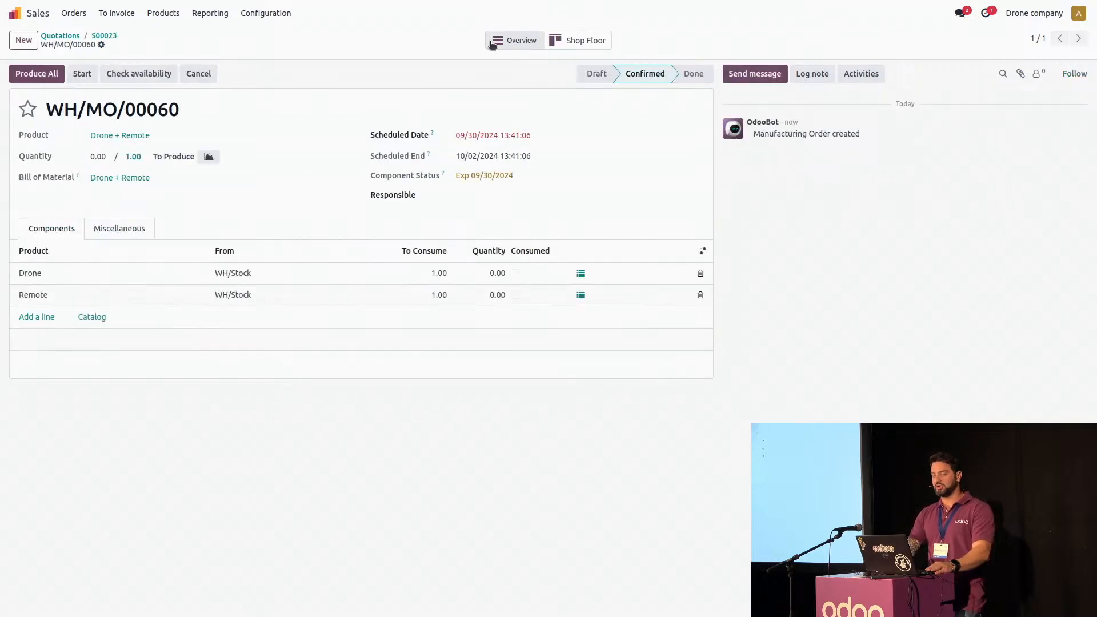
pyautogui.click(520, 46)
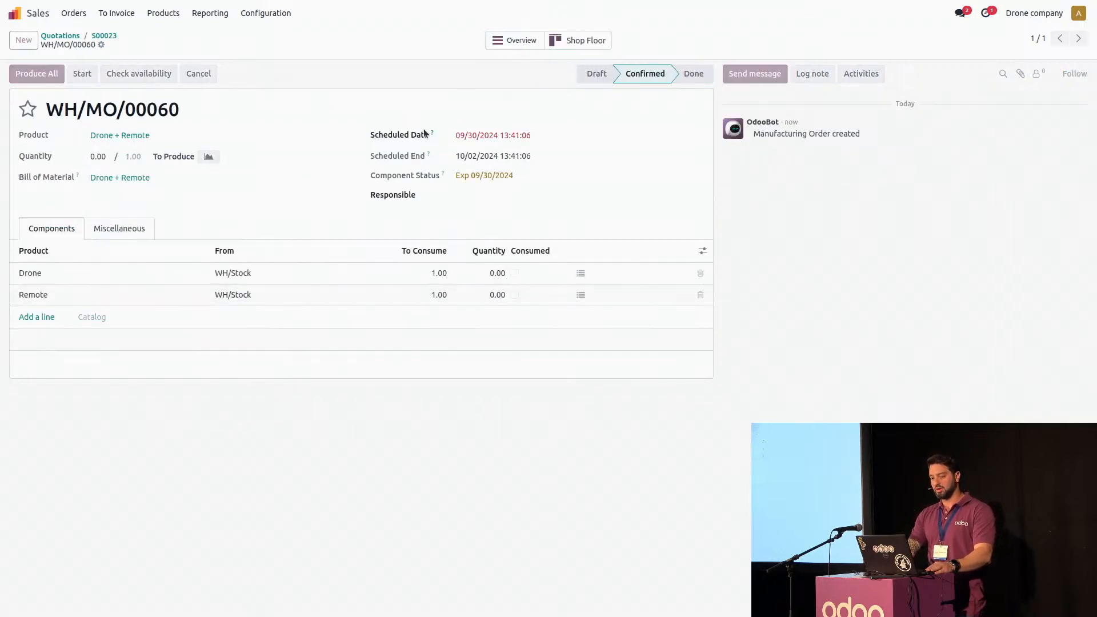
pyautogui.click(21, 156)
pyautogui.click(32, 183)
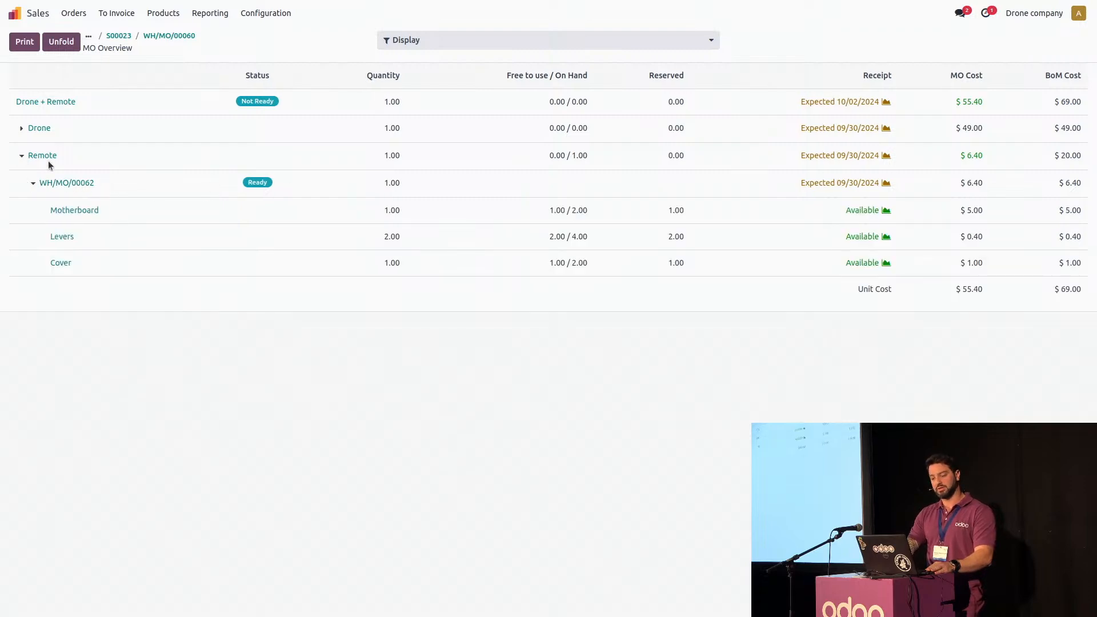
pyautogui.click(14, 12)
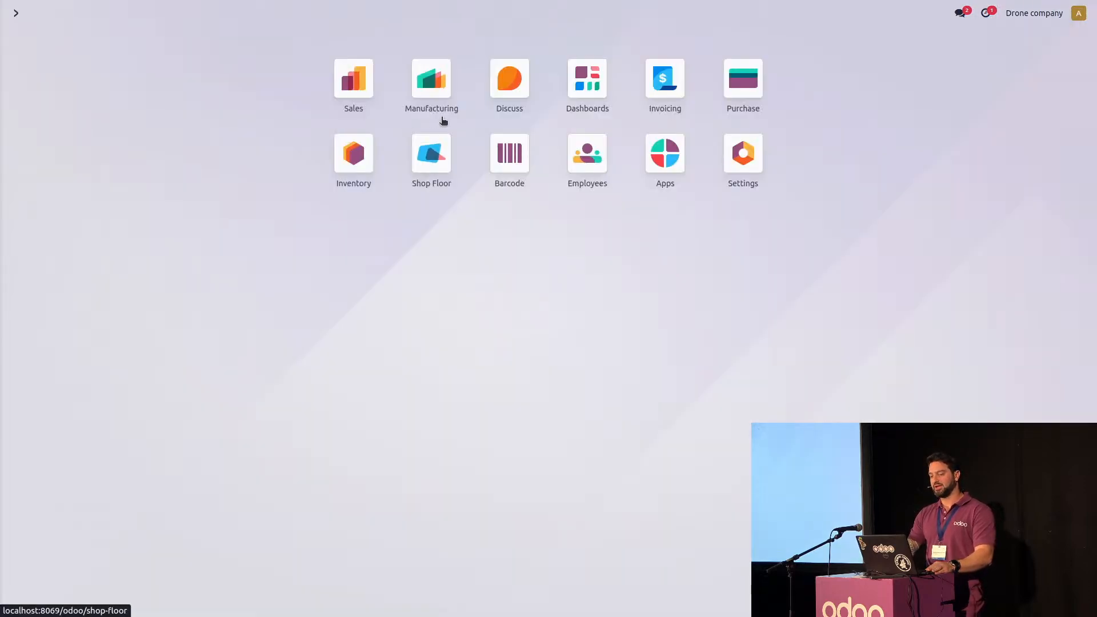
pyautogui.click(346, 157)
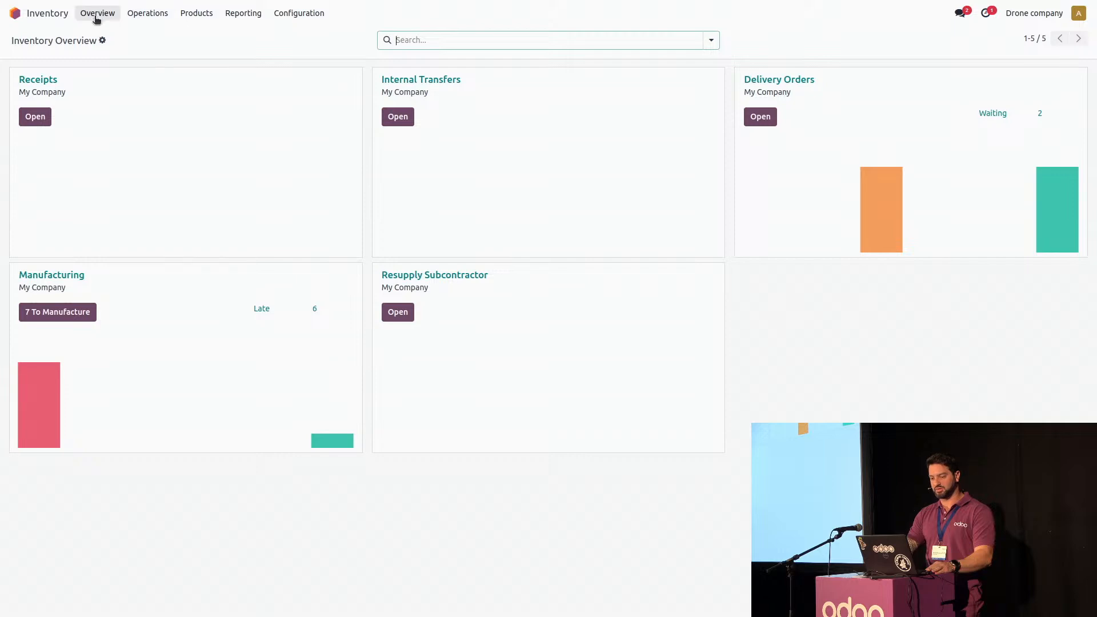
pyautogui.click(24, 17)
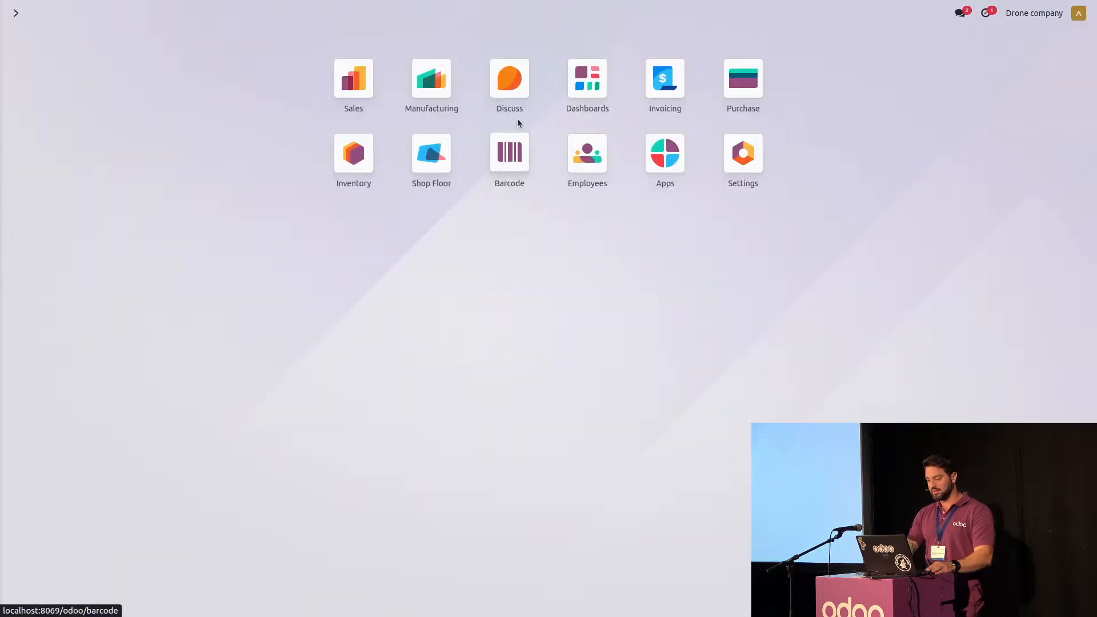
# In the Remote product's forecasted report, unreserve the Remote held for WH/MO/00052, and view the Remote's pending manufacturing order
pyautogui.click(354, 78)
pyautogui.click(163, 13)
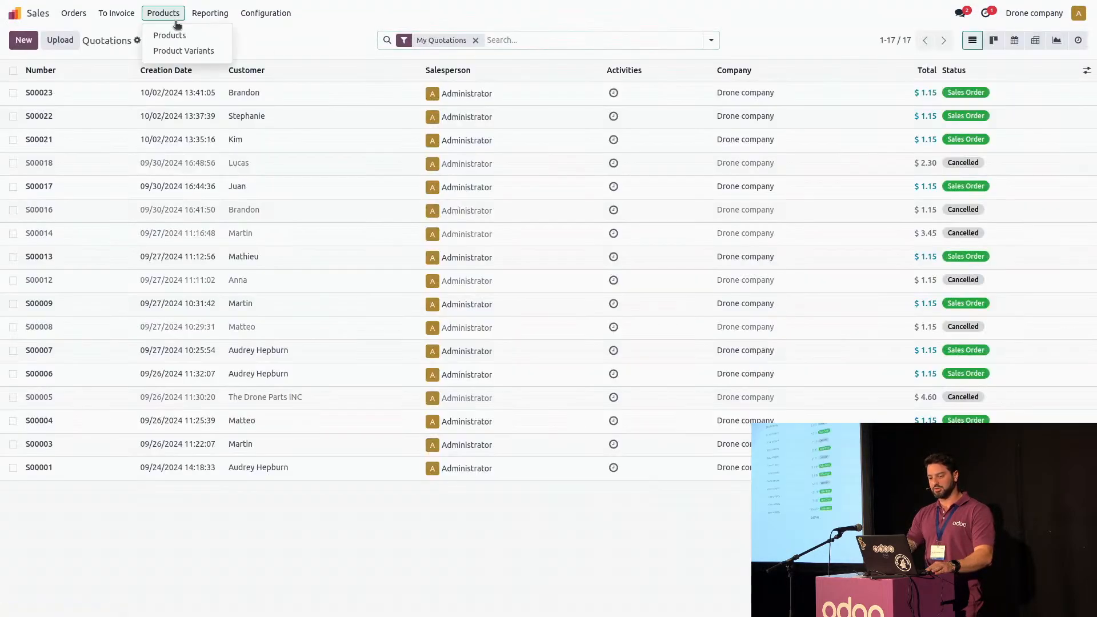
pyautogui.click(177, 38)
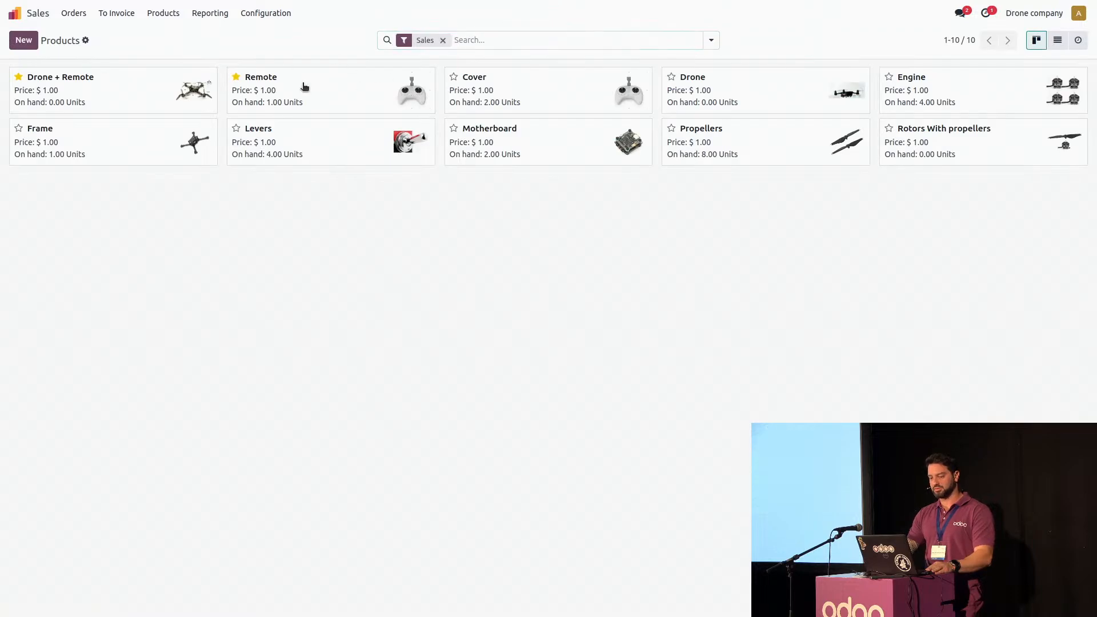
pyautogui.click(304, 87)
pyautogui.click(383, 38)
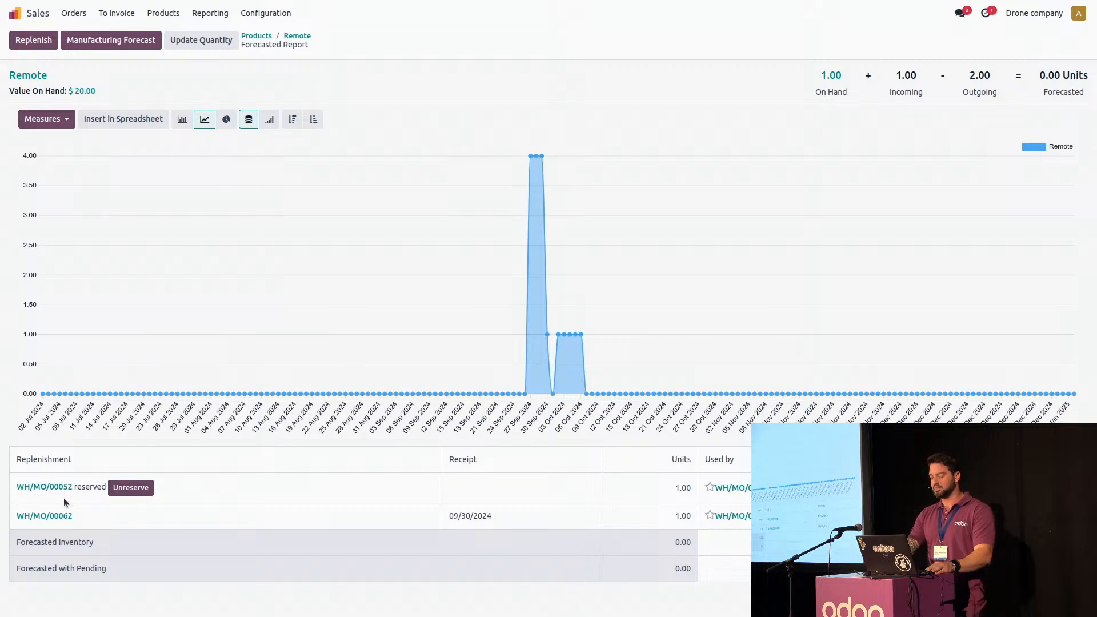
pyautogui.click(132, 489)
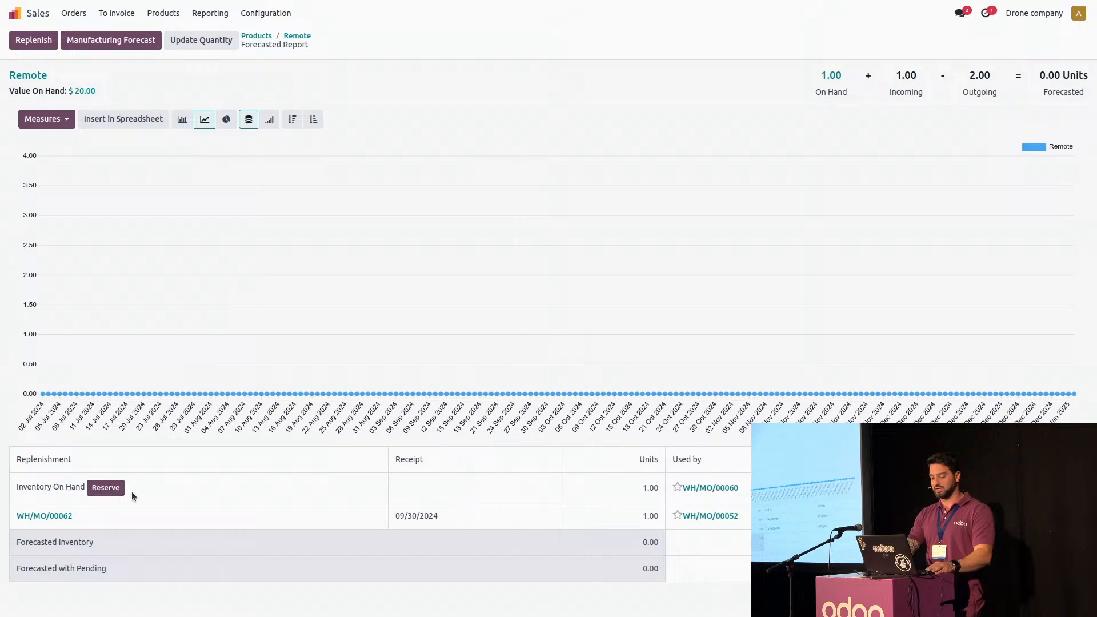
pyautogui.click(49, 517)
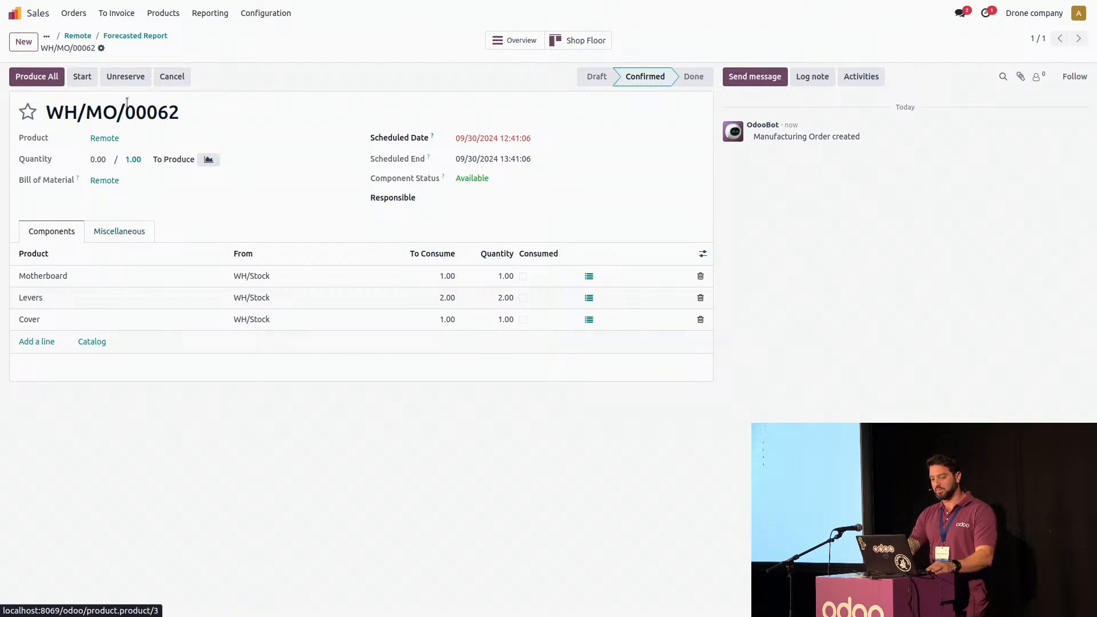
pyautogui.click(130, 37)
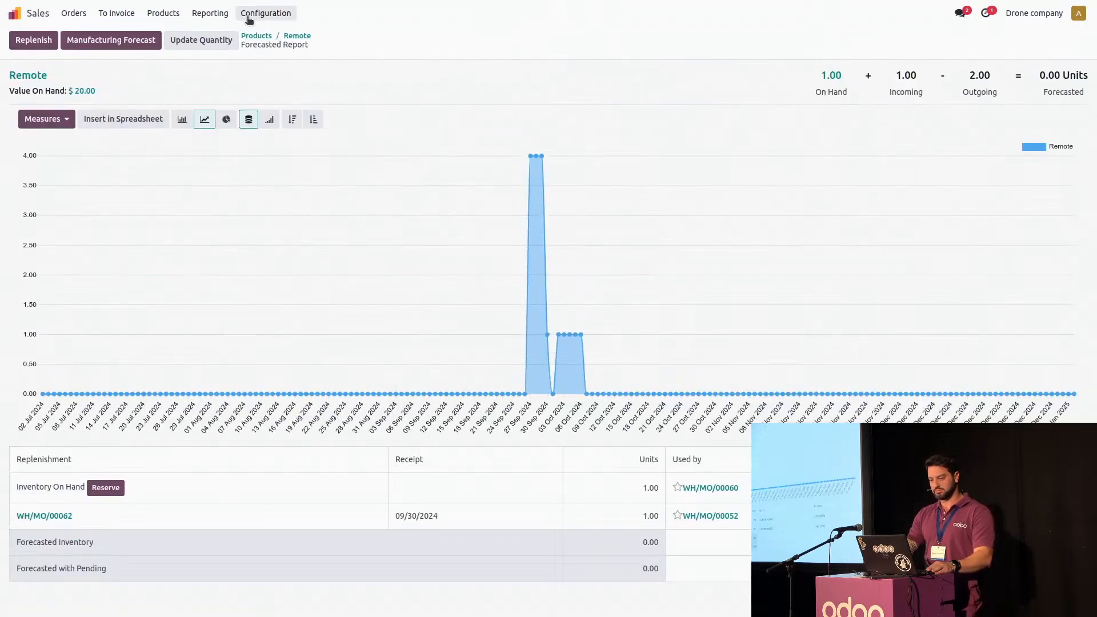
# Return to the newest sales order and open the overview of its Drone + Remote manufacturing order
pyautogui.click(13, 13)
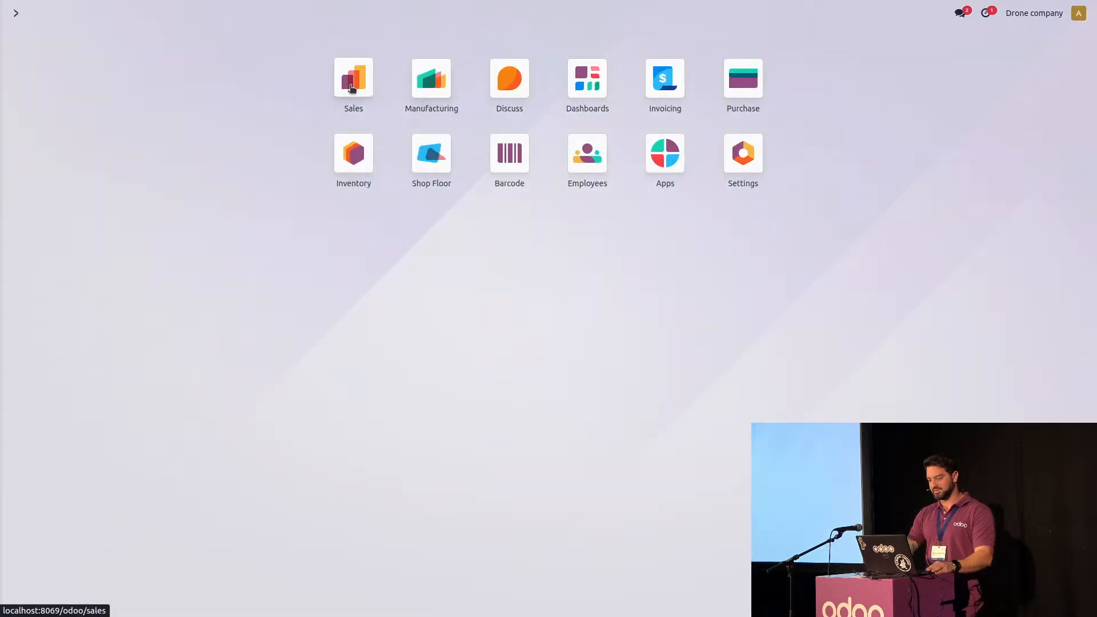
pyautogui.click(350, 77)
pyautogui.click(88, 93)
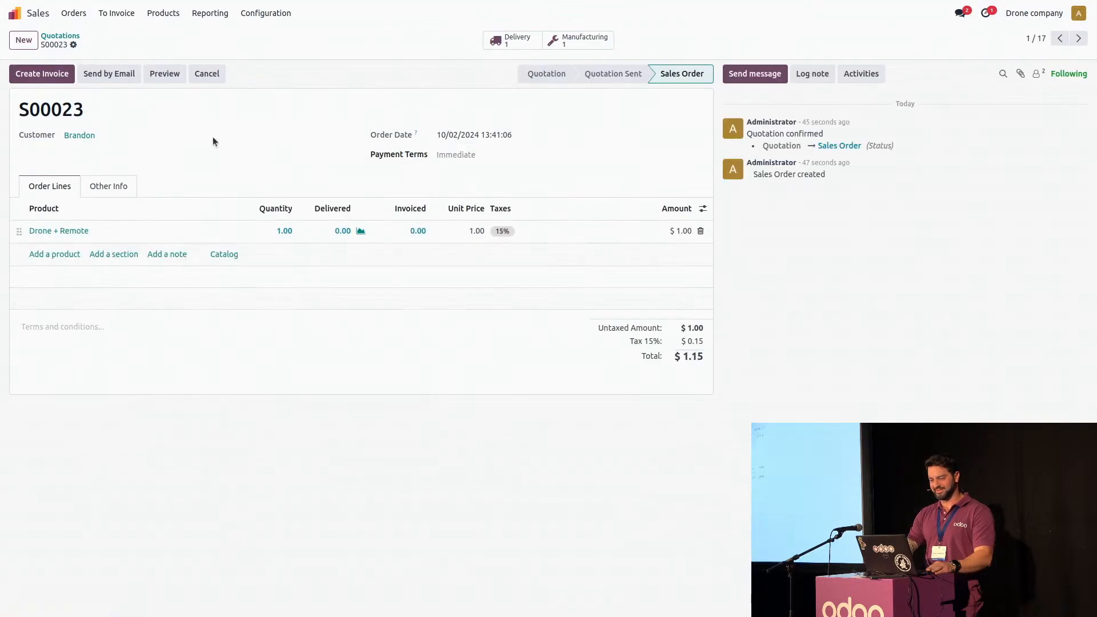
pyautogui.click(64, 227)
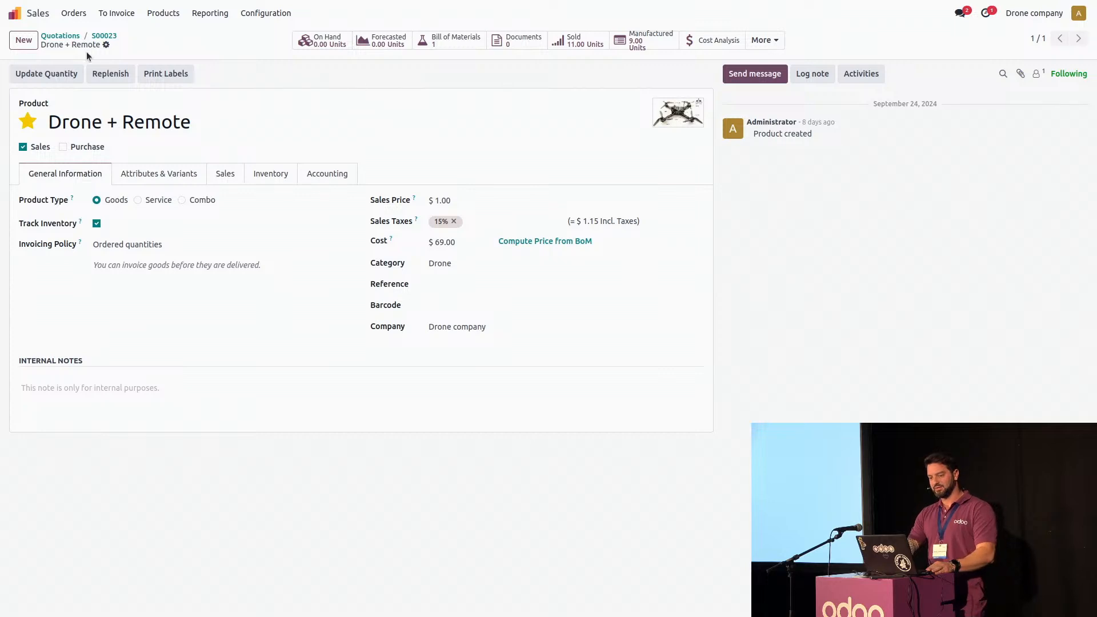
pyautogui.click(105, 39)
pyautogui.click(543, 41)
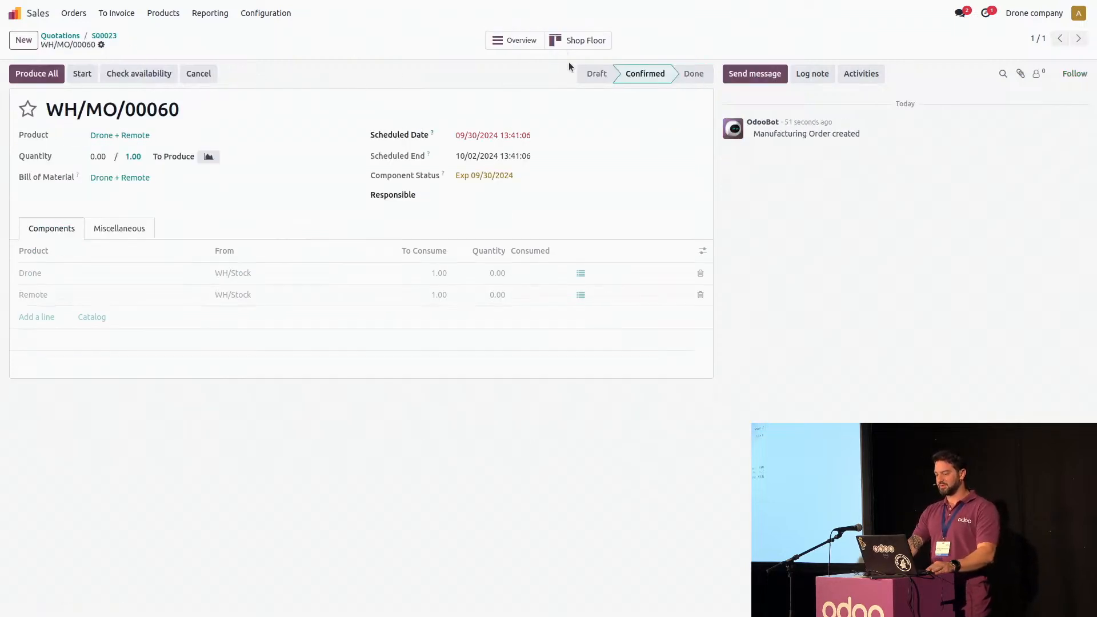
pyautogui.click(511, 41)
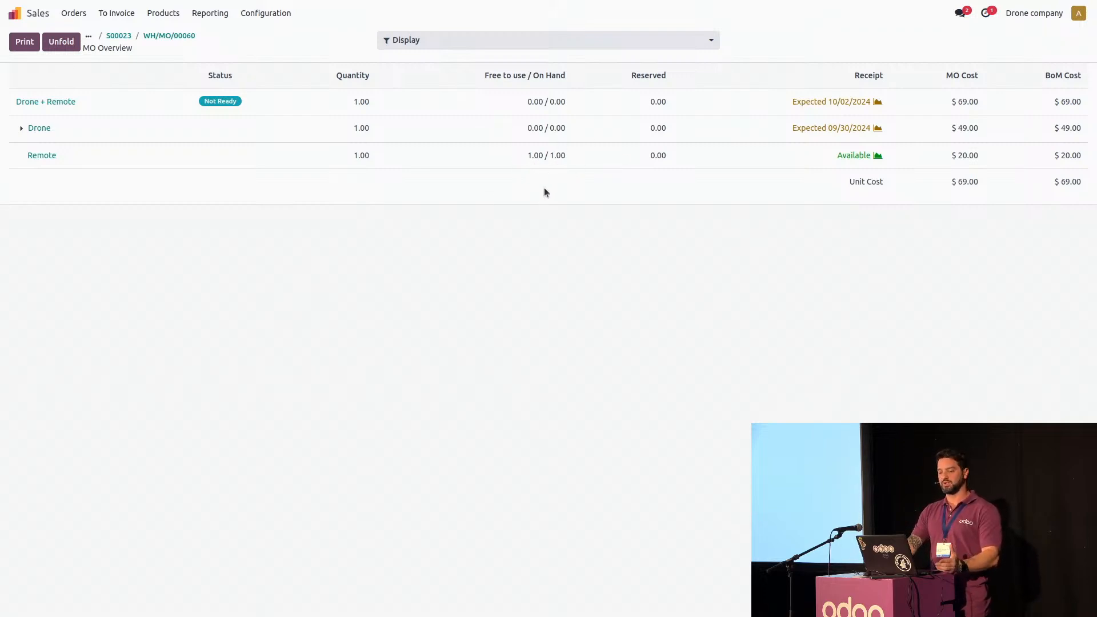
# Open the Drone's manufacturing order from the overview and produce its full quantity
pyautogui.click(21, 128)
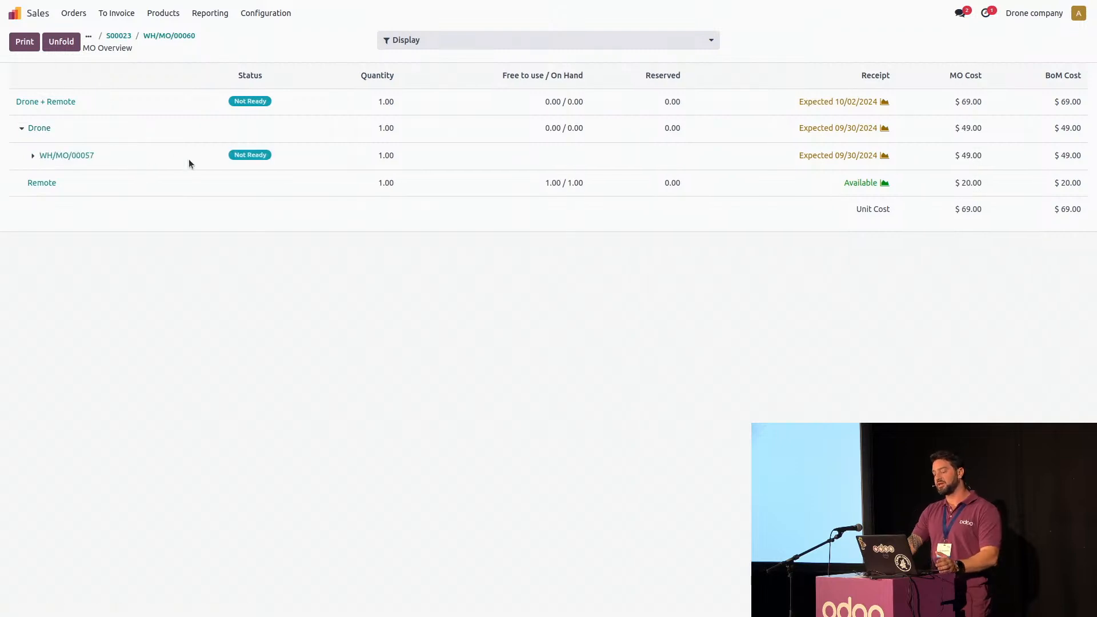
pyautogui.click(94, 153)
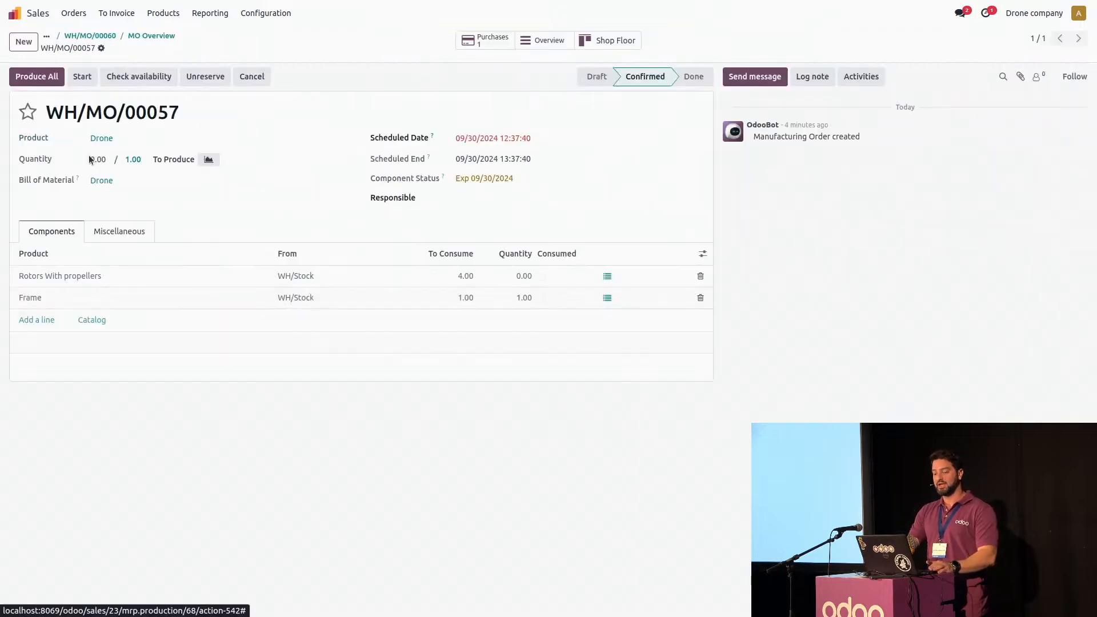
pyautogui.click(45, 80)
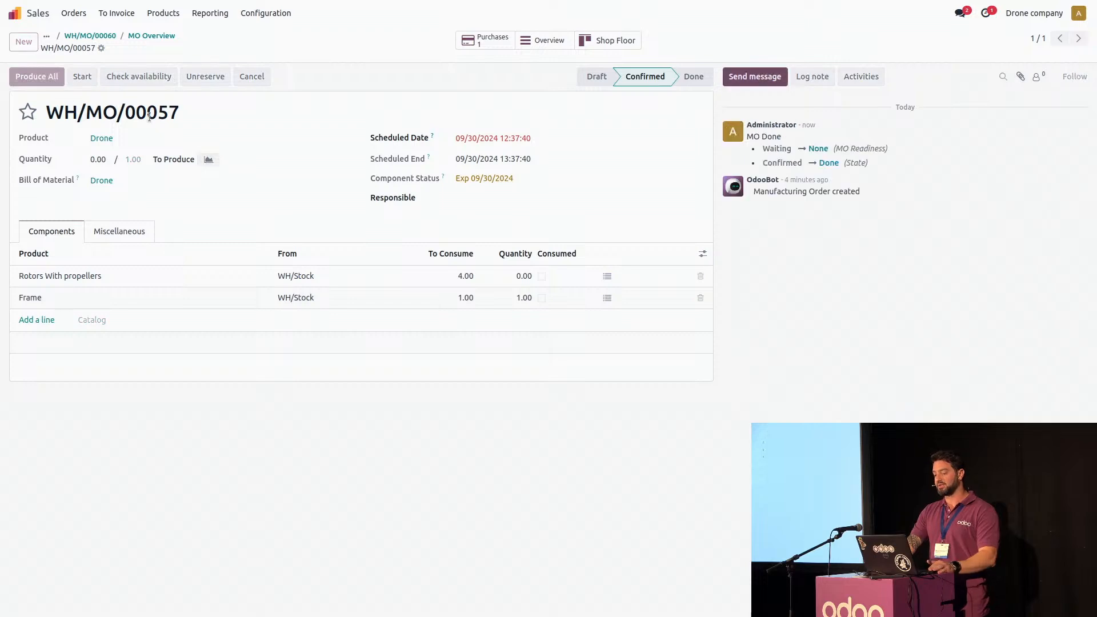
# Return to the newest sales order and review the component availability in its Drone + Remote manufacturing order overview
pyautogui.click(98, 38)
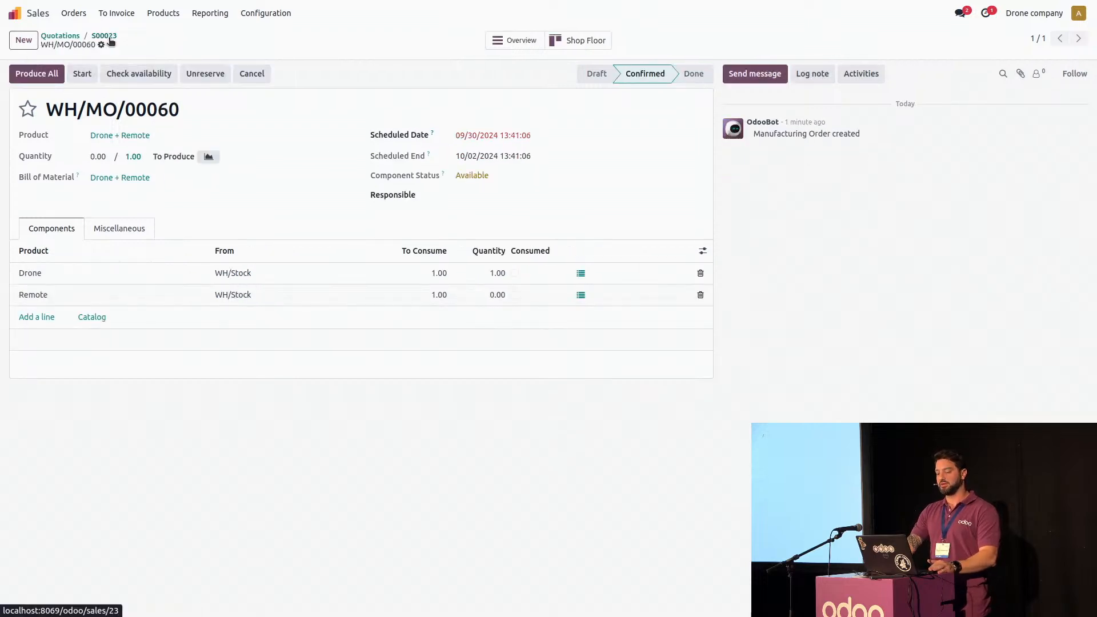
pyautogui.click(97, 38)
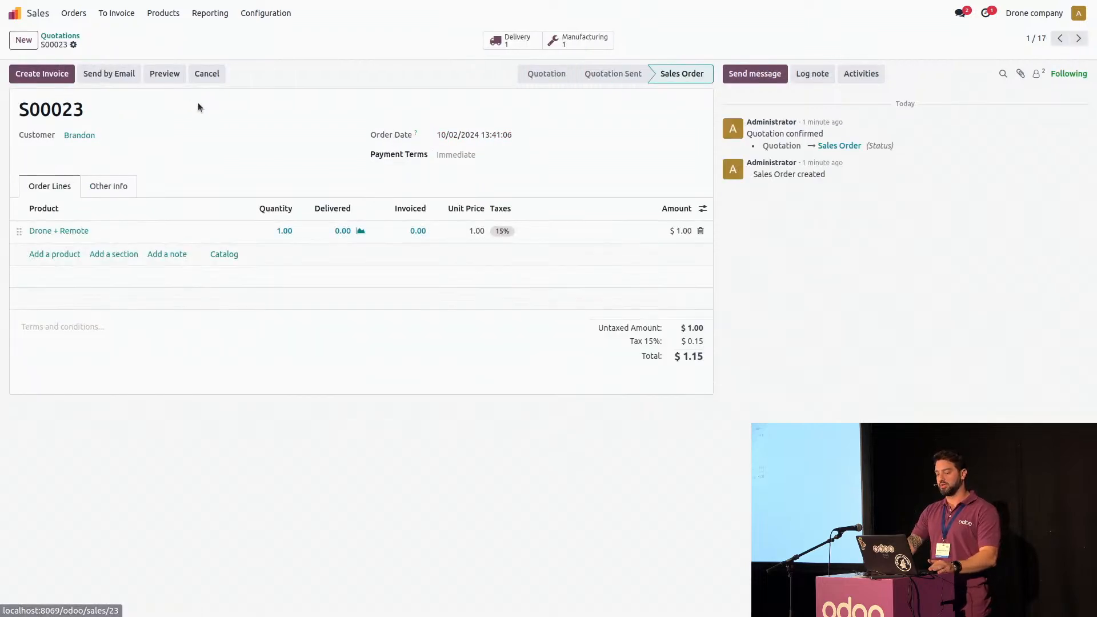
pyautogui.click(594, 46)
pyautogui.click(512, 40)
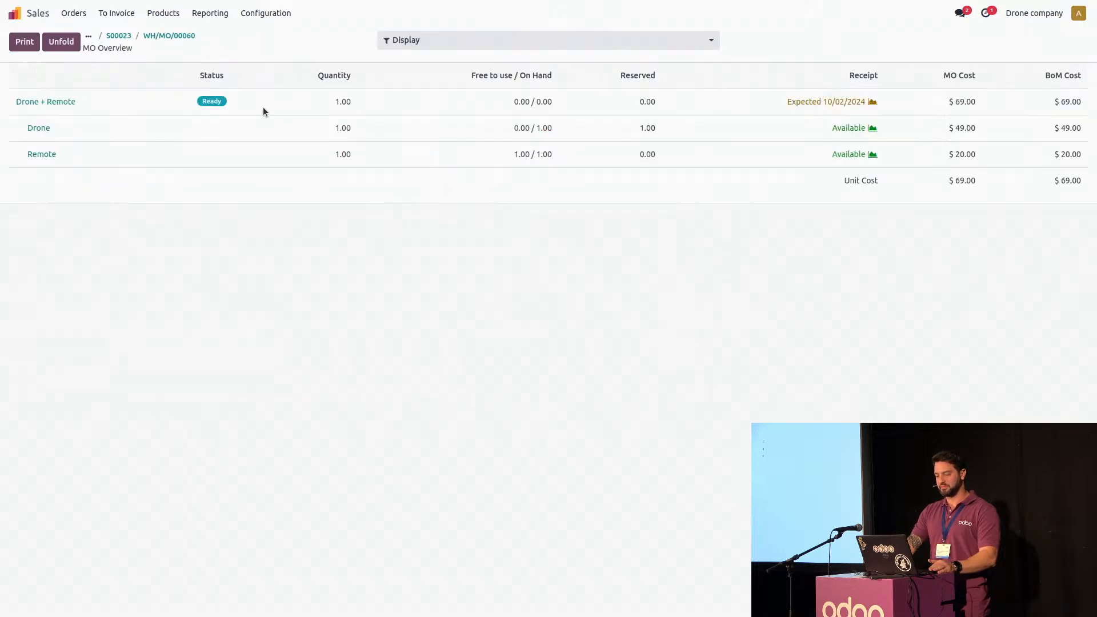
# Go back to the Drone + Remote manufacturing order and produce its full quantity
pyautogui.click(63, 104)
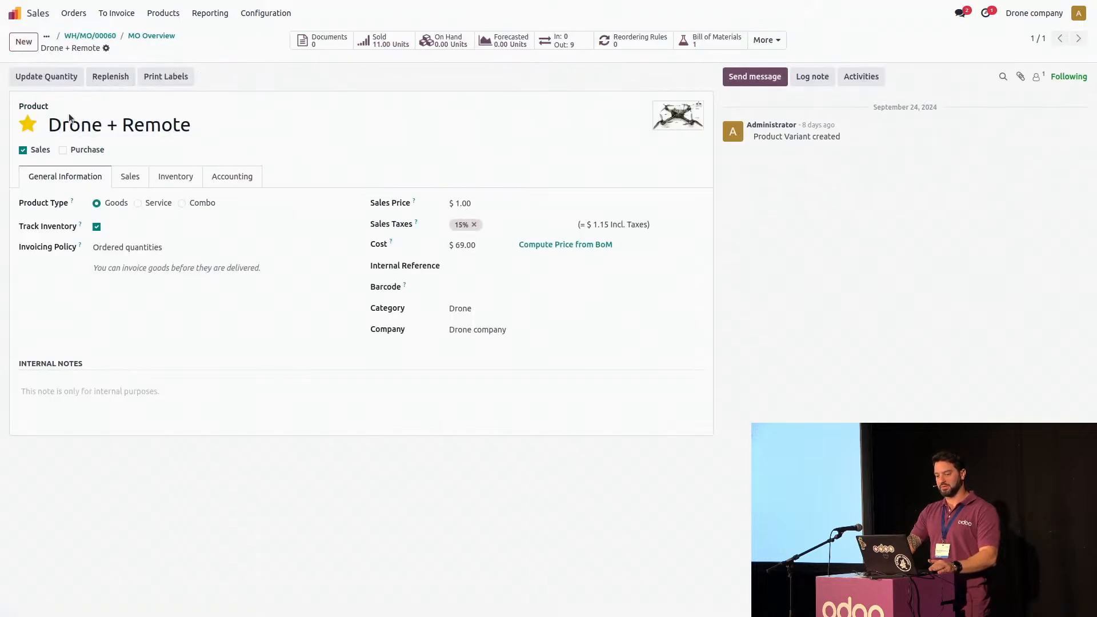
pyautogui.click(127, 36)
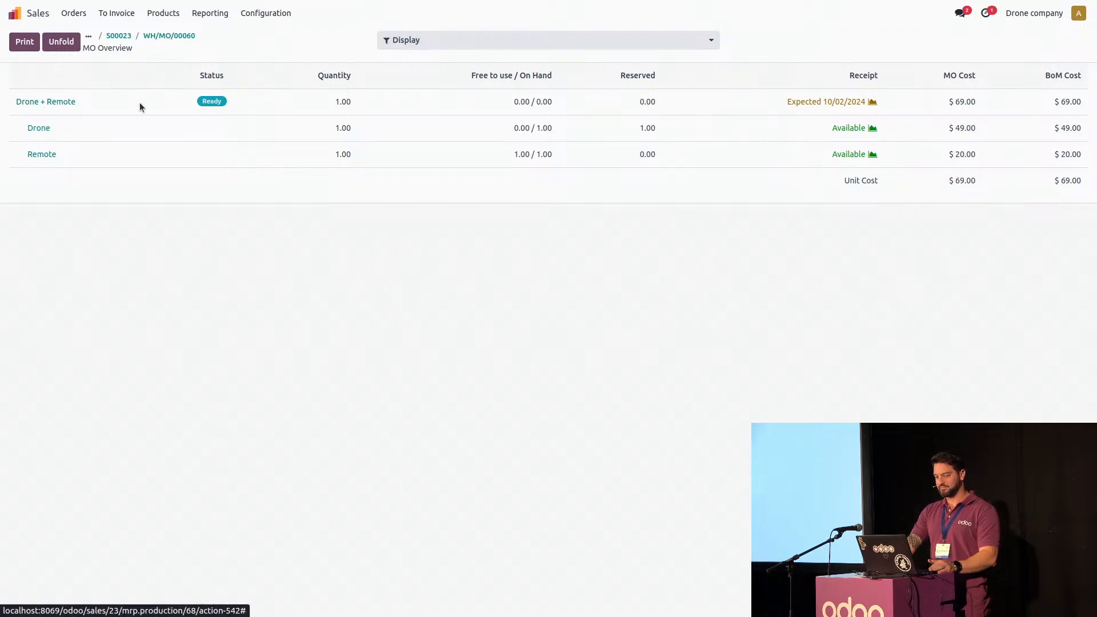
pyautogui.click(183, 36)
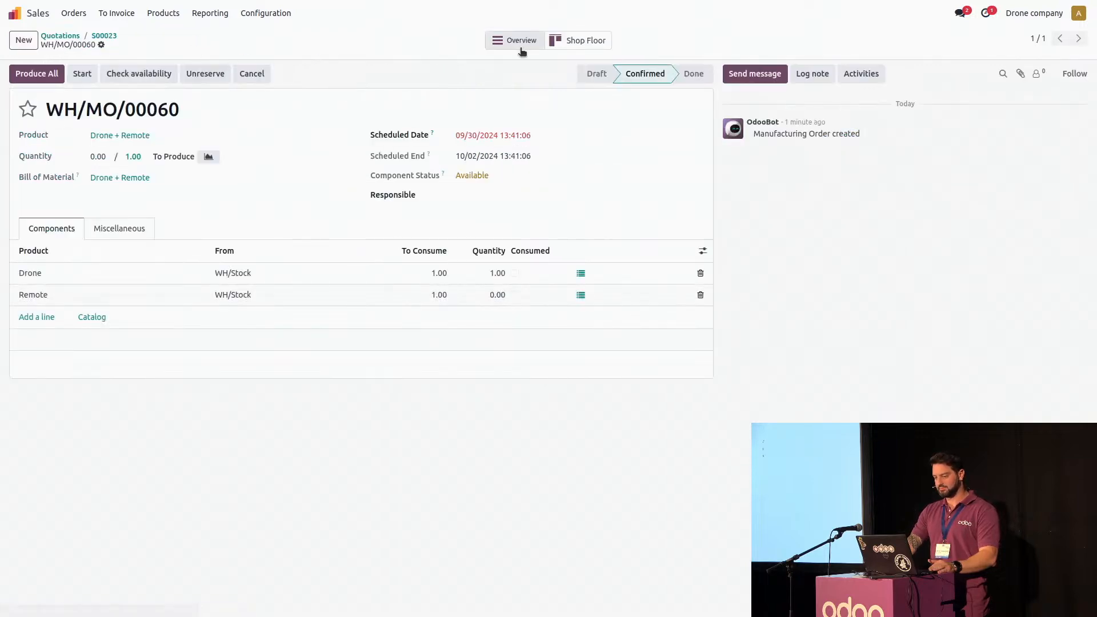
pyautogui.click(518, 44)
pyautogui.click(153, 38)
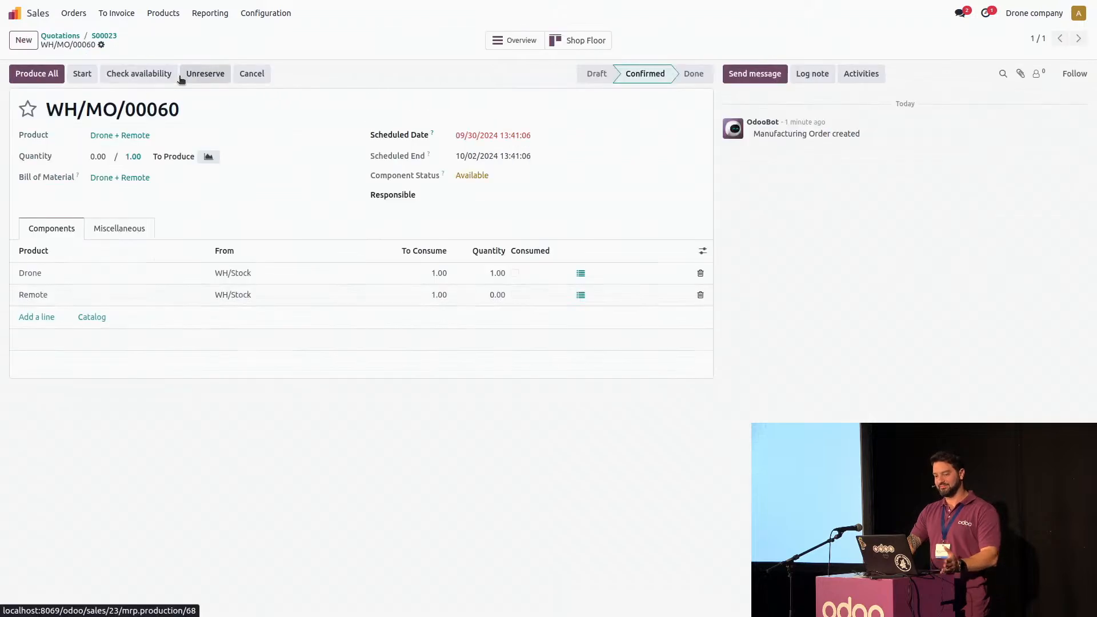
pyautogui.click(54, 79)
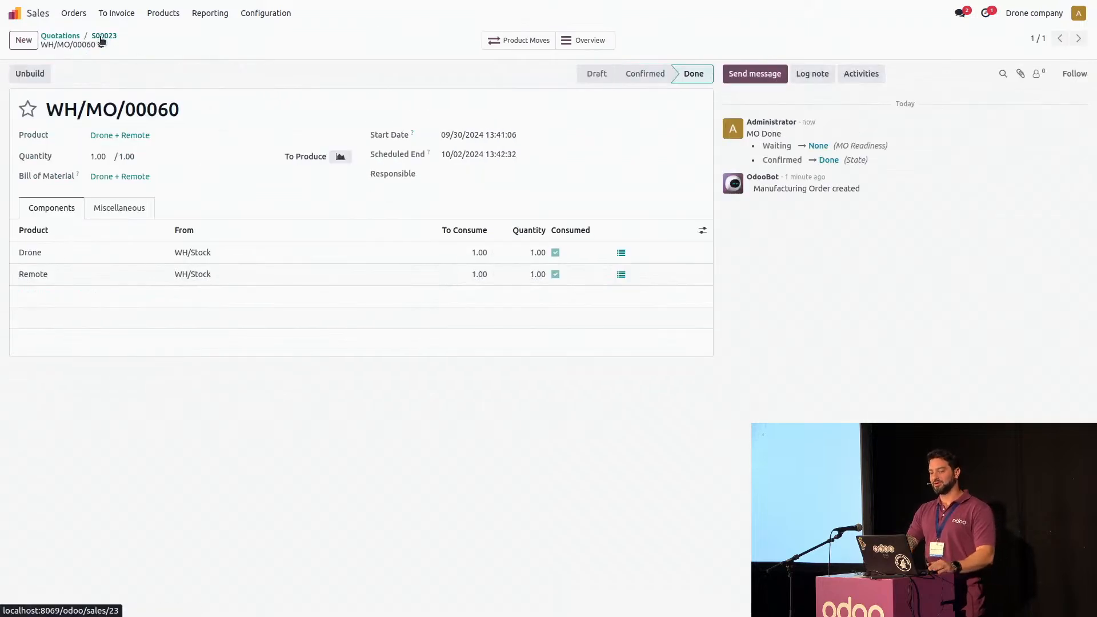
# Open the sales order's delivery and validate the transfer of the finished Drone + Remote
pyautogui.click(103, 36)
pyautogui.click(518, 43)
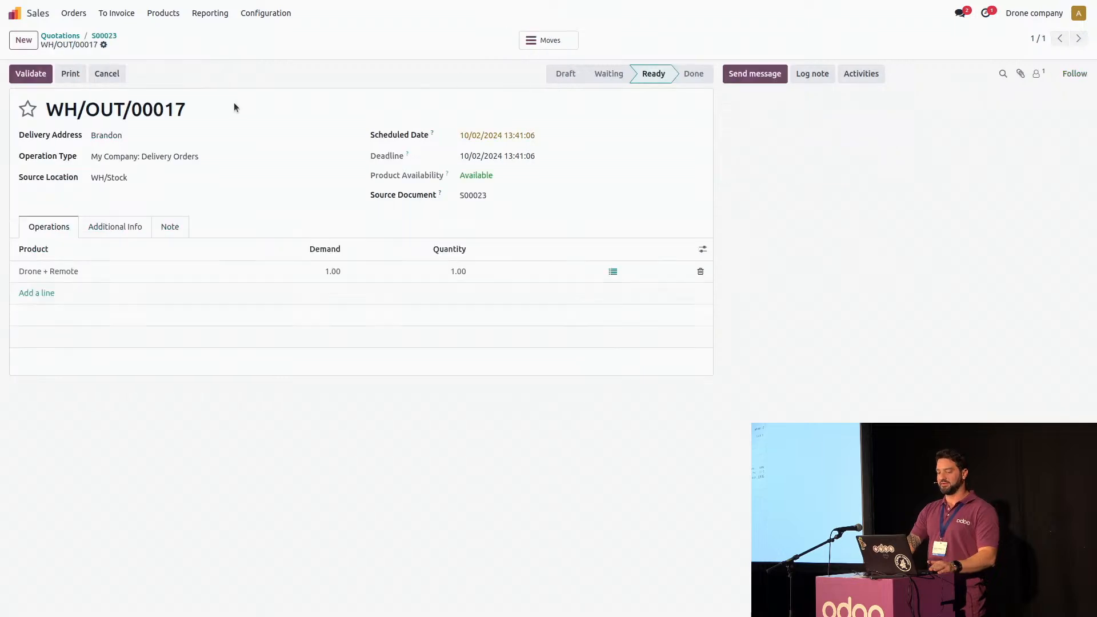
pyautogui.click(25, 74)
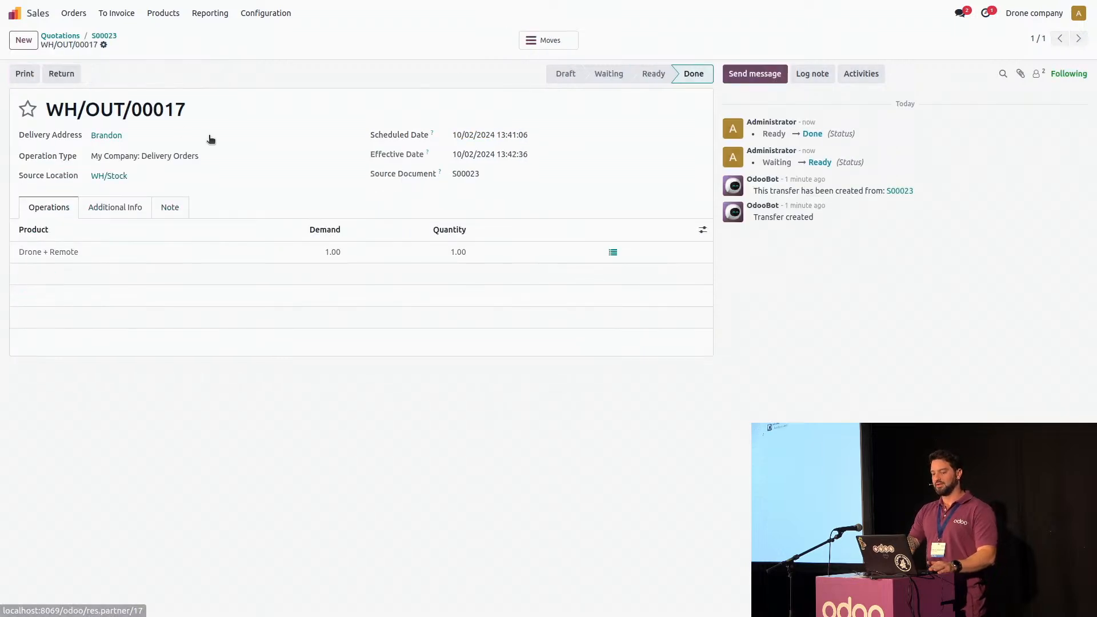
pyautogui.click(23, 16)
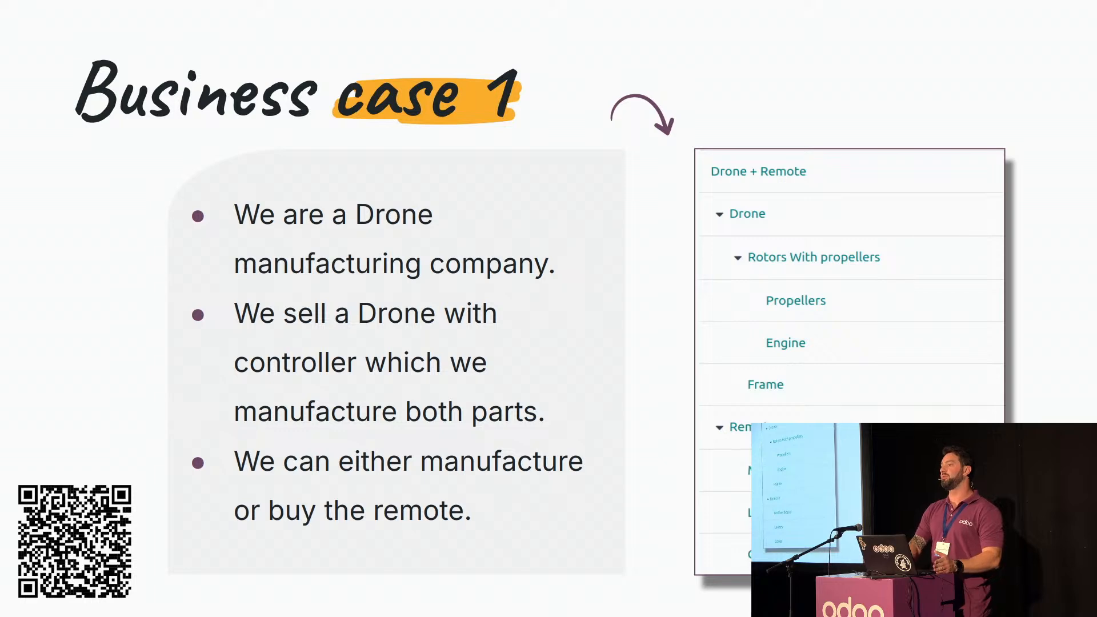
pyautogui.press('Right')
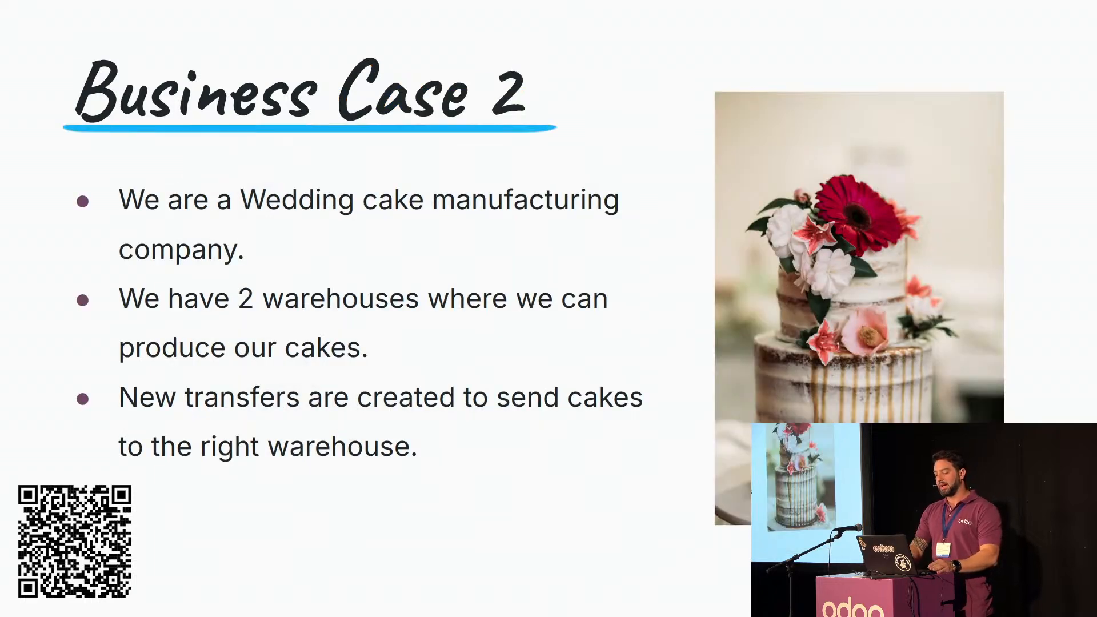